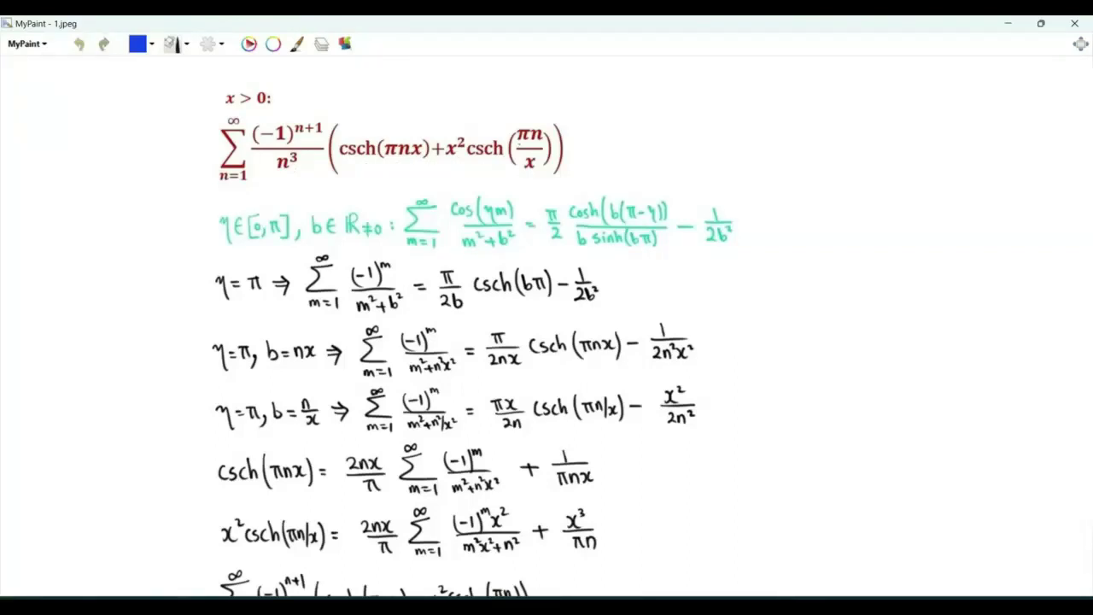
Underline the condition x > 0 and the green cosine-sum identity, and circle the identity's −1/(2b²) term in blue.
left_click_drag(222, 110, 259, 109)
mouse_move(424, 258)
left_mouse_down()
mouse_move(647, 246)
mouse_move(741, 266)
left_mouse_up()
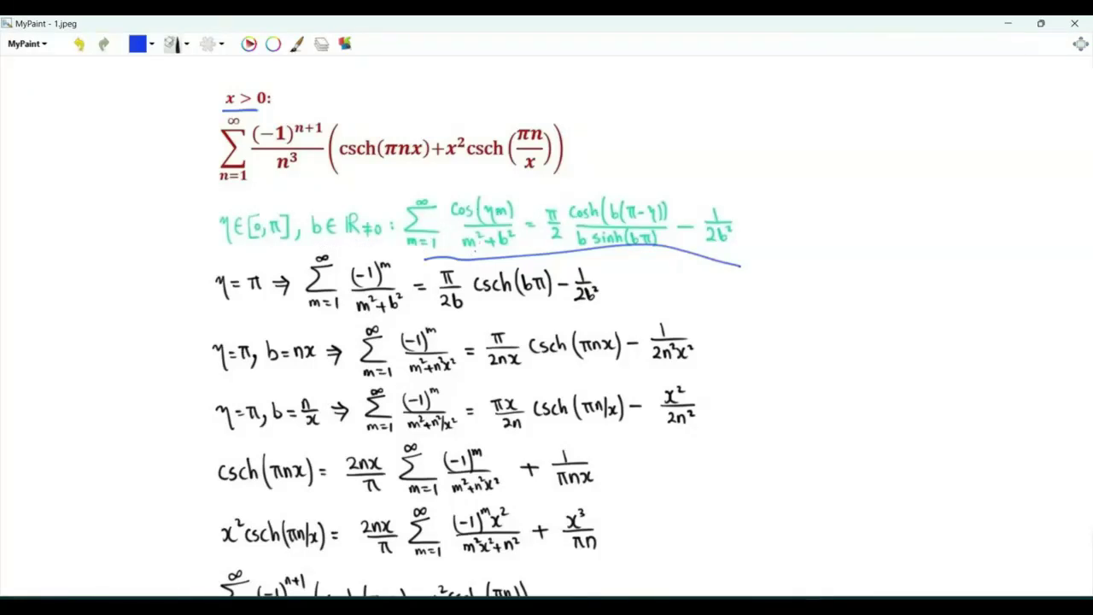
left_click_drag(719, 205, 753, 224)
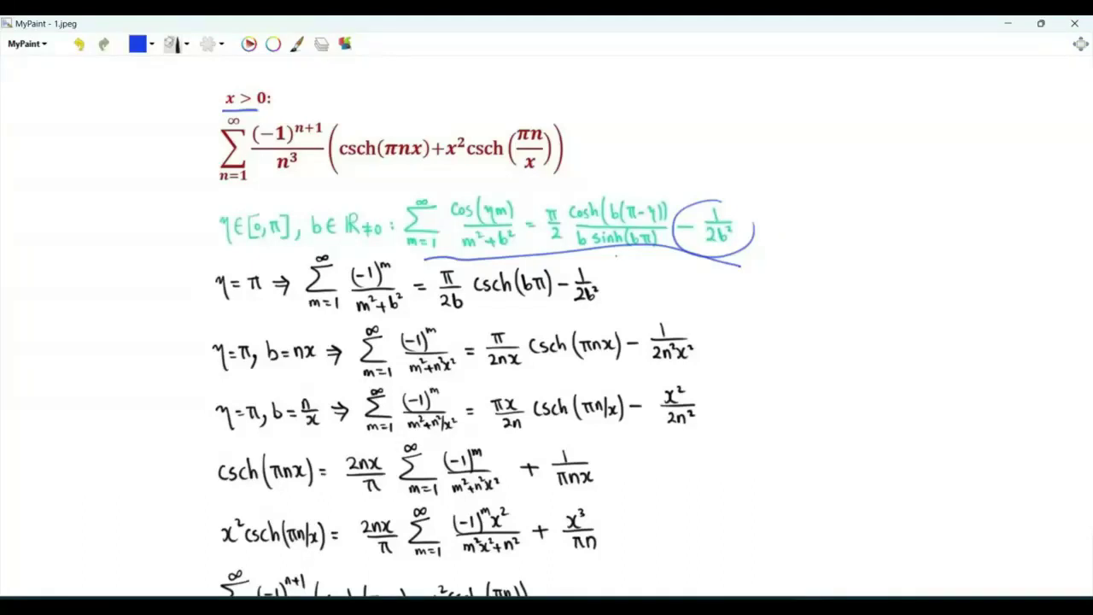
left_click_drag(454, 260, 528, 254)
Circle π in η = π, the cos(ηm) numerator of the identity and the (−1)^m in the line below it.
left_click_drag(254, 264, 248, 313)
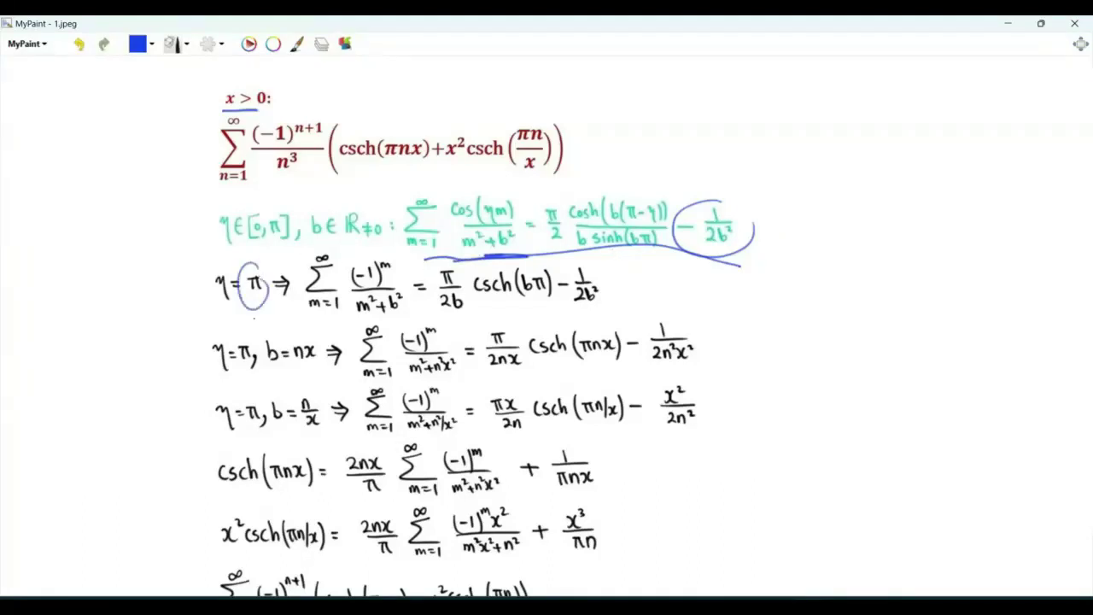
mouse_move(480, 195)
left_mouse_down()
mouse_move(458, 200)
mouse_move(519, 202)
left_mouse_up()
mouse_move(374, 258)
left_mouse_down()
mouse_move(352, 272)
mouse_move(396, 279)
mouse_move(400, 253)
left_mouse_up()
Write Σ (−1)^m/(m²+b²) = π/2 in the margin beside the identity and draw an arrow down to its cosh term.
mouse_move(829, 171)
left_mouse_down()
mouse_move(796, 205)
mouse_move(837, 205)
left_mouse_up()
left_click_drag(798, 222, 813, 231)
left_click_drag(818, 222, 827, 222)
left_click_drag(818, 228, 827, 228)
left_click_drag(833, 218, 833, 232)
left_click_drag(804, 159, 812, 165)
left_click_drag(620, 169, 618, 200)
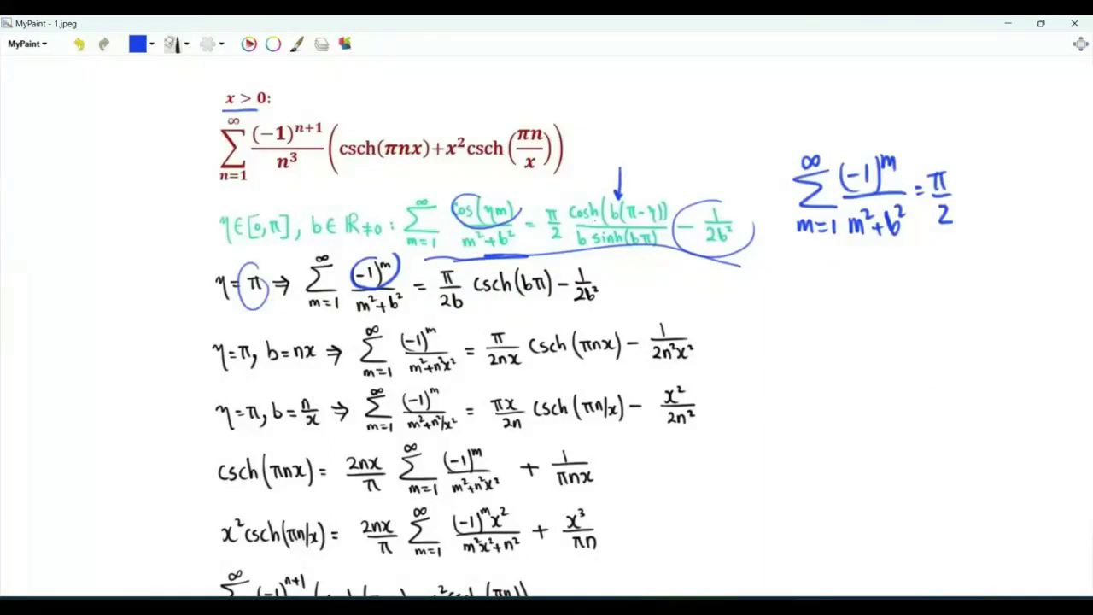
Complete the margin equation's result as π/(2b) csch(bπ) − 1/(2b²) and underline the equation.
left_click_drag(985, 170, 986, 193)
left_click_drag(963, 191, 1019, 197)
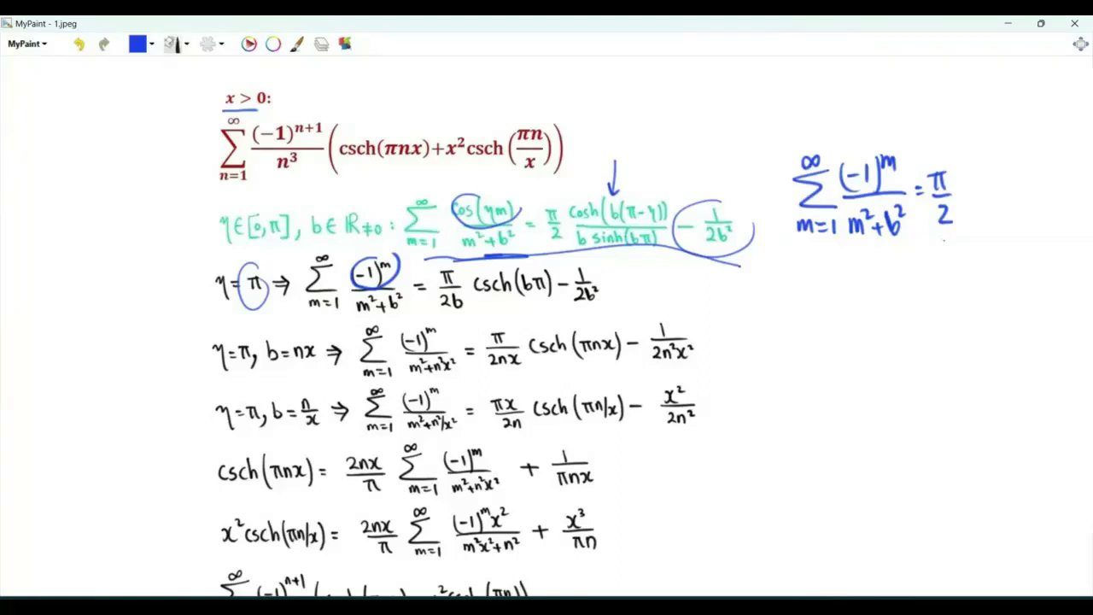
left_click_drag(939, 240, 955, 241)
left_click_drag(950, 200, 958, 220)
left_click_drag(963, 178, 963, 201)
mouse_move(975, 184)
left_mouse_down()
mouse_move(969, 202)
mouse_move(984, 202)
left_mouse_up()
left_click_drag(991, 176, 997, 202)
mouse_move(1006, 172)
left_mouse_down()
mouse_move(1001, 210)
mouse_move(1007, 202)
left_mouse_up()
mouse_move(1015, 185)
left_mouse_down()
mouse_move(1028, 217)
mouse_move(1050, 195)
left_mouse_up()
left_click_drag(1066, 173, 1066, 193)
mouse_move(1058, 194)
left_mouse_down()
mouse_move(1081, 193)
mouse_move(1069, 220)
left_mouse_up()
mouse_move(1072, 198)
left_mouse_down()
mouse_move(1078, 220)
mouse_move(1086, 202)
left_mouse_up()
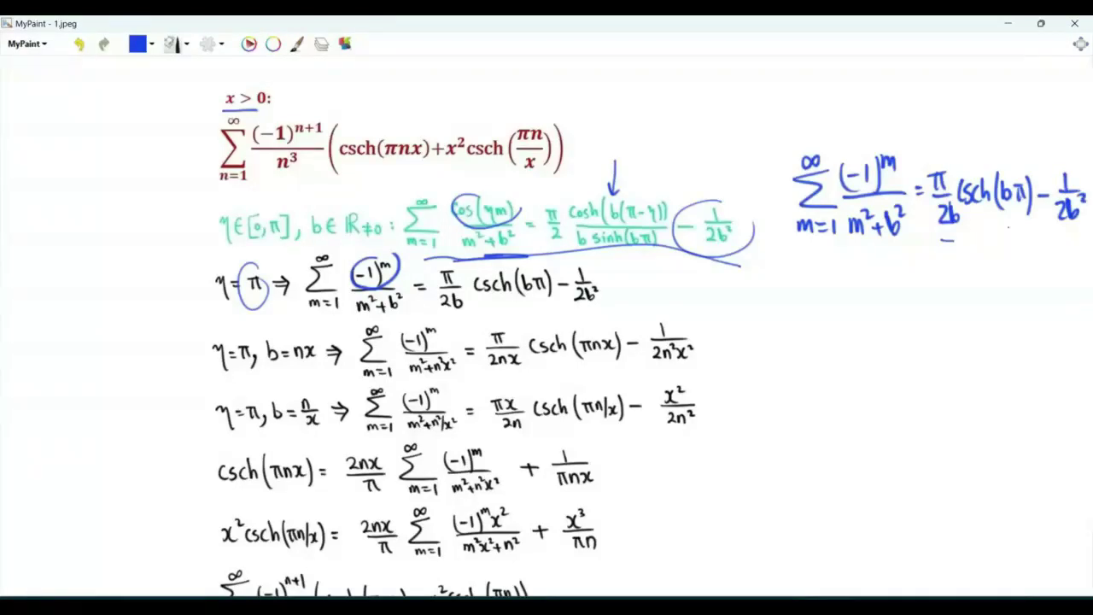
left_click_drag(830, 251, 1028, 229)
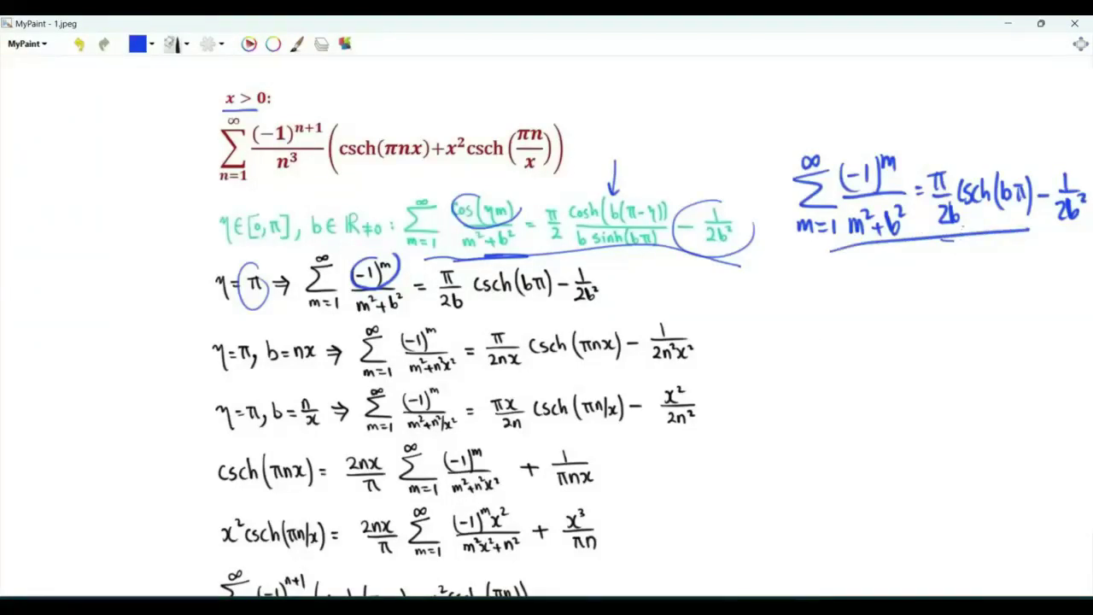
Underline the substitutions b = nx and b = n/x together with the equation that follows from each.
left_click_drag(268, 372, 311, 365)
left_click_drag(372, 384, 735, 365)
left_click_drag(275, 427, 306, 430)
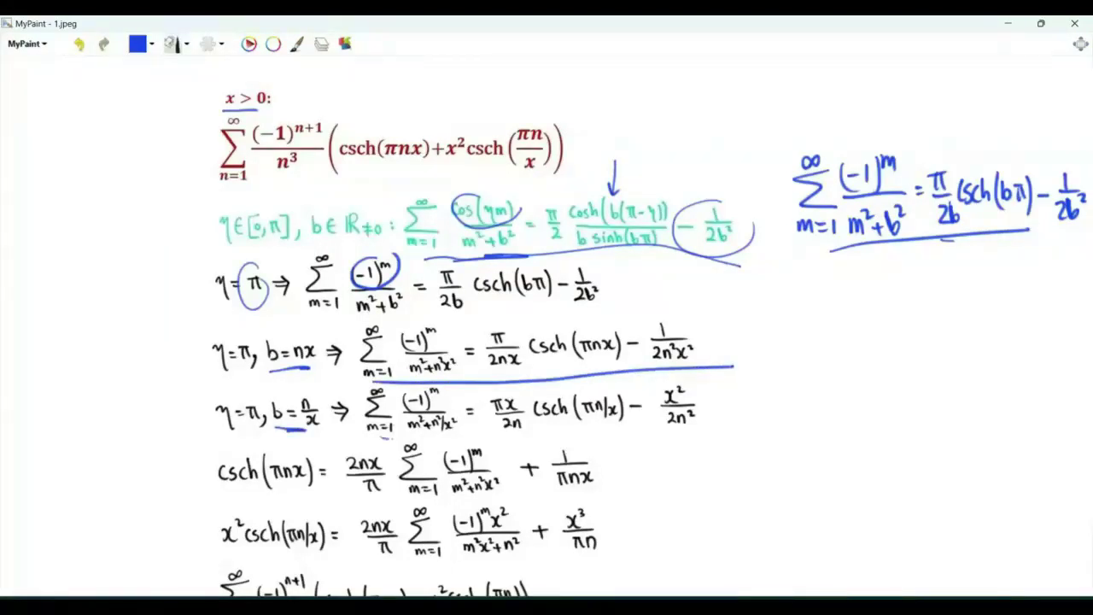
left_click_drag(381, 436, 721, 441)
Beside the b = nx line, write csch(πnx) = (2nx/π) Σ (−1)^m/(m²+n²x²) + 1/(πnx) with a connecting stroke.
left_click_drag(715, 312, 676, 325)
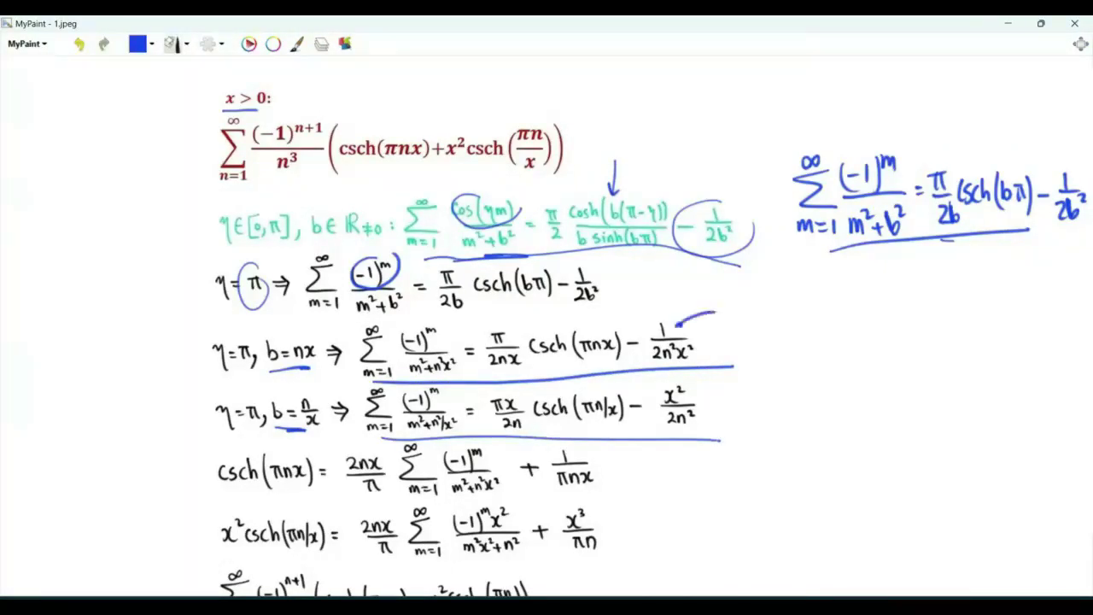
mouse_move(738, 300)
left_mouse_down()
mouse_move(741, 314)
mouse_move(763, 290)
mouse_move(791, 296)
mouse_move(818, 333)
mouse_move(857, 304)
mouse_move(881, 314)
mouse_move(877, 331)
left_mouse_up()
mouse_move(925, 283)
left_mouse_down()
mouse_move(929, 323)
mouse_move(913, 339)
mouse_move(932, 344)
mouse_move(916, 273)
mouse_move(949, 294)
mouse_move(979, 272)
left_mouse_up()
mouse_move(933, 303)
left_mouse_down()
mouse_move(983, 301)
mouse_move(948, 335)
mouse_move(965, 309)
mouse_move(977, 331)
mouse_move(998, 316)
mouse_move(1001, 337)
left_mouse_up()
mouse_move(1003, 318)
left_mouse_down()
mouse_move(1011, 326)
mouse_move(1024, 302)
left_mouse_up()
left_click_drag(1014, 293, 1016, 313)
mouse_move(1050, 268)
left_mouse_down()
mouse_move(1053, 295)
mouse_move(1073, 293)
mouse_move(1053, 333)
mouse_move(1059, 312)
left_mouse_up()
left_click_drag(1062, 314, 1076, 322)
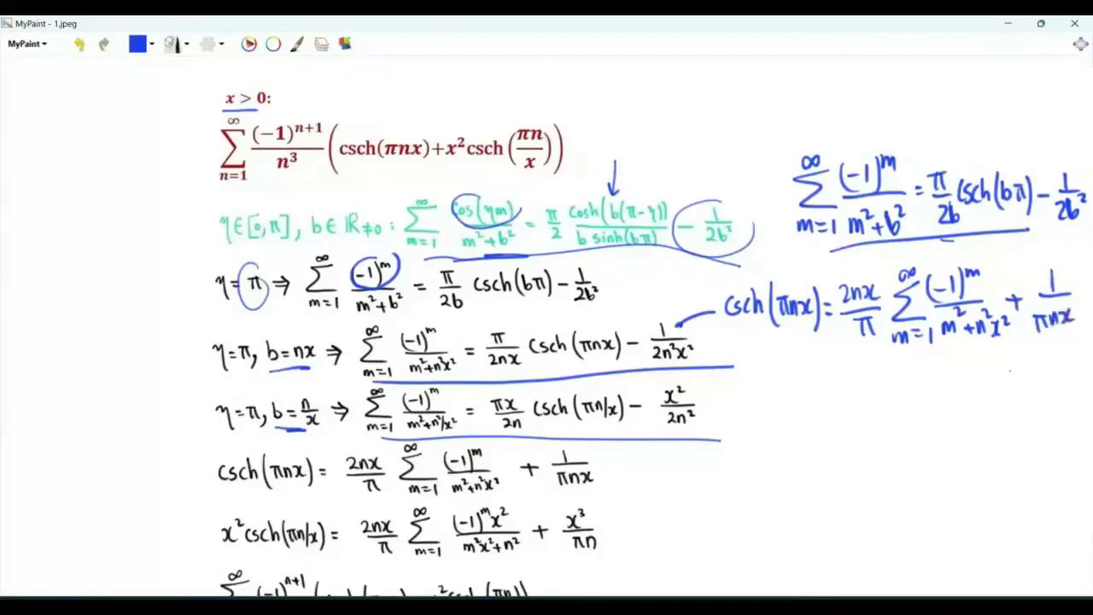
Beside the b = n/x line, add a tick mark and write csch(πn/x) = 2n/(πx).
mouse_move(696, 397)
left_mouse_down()
mouse_move(722, 386)
mouse_move(755, 410)
left_mouse_up()
left_click_drag(767, 393, 756, 406)
mouse_move(779, 395)
left_mouse_down()
mouse_move(777, 409)
mouse_move(806, 421)
left_mouse_up()
left_click_drag(806, 386, 820, 384)
left_click_drag(812, 386, 815, 402)
mouse_move(822, 391)
left_mouse_down()
mouse_move(834, 399)
mouse_move(830, 422)
left_mouse_up()
left_click_drag(830, 410, 821, 424)
mouse_move(837, 376)
left_mouse_down()
mouse_move(840, 428)
mouse_move(857, 391)
left_mouse_up()
left_click_drag(849, 400, 885, 391)
mouse_move(861, 397)
left_mouse_down()
mouse_move(893, 397)
mouse_move(871, 425)
left_mouse_up()
mouse_move(878, 408)
left_mouse_down()
mouse_move(883, 425)
mouse_move(900, 421)
left_mouse_up()
left_click_drag(900, 406, 884, 422)
Continue the csch(πn/x) equation with the sum from m = 1 to ∞ of (−1)^m x²/(m²x²+n²).
left_click_drag(936, 373, 929, 432)
left_click_drag(933, 419, 942, 418)
left_click_drag(933, 425, 952, 430)
left_click_drag(913, 371, 963, 382)
left_click_drag(968, 374, 956, 394)
mouse_move(978, 368)
left_mouse_down()
mouse_move(981, 390)
mouse_move(992, 357)
left_mouse_up()
left_click_drag(991, 375, 992, 390)
left_click_drag(1003, 362, 1012, 370)
left_click_drag(962, 396, 1023, 394)
mouse_move(966, 419)
left_mouse_down()
mouse_move(968, 432)
mouse_move(982, 432)
left_mouse_up()
left_click_drag(978, 408, 994, 432)
left_click_drag(994, 405, 1018, 422)
mouse_move(1011, 417)
left_mouse_down()
mouse_move(1011, 429)
mouse_move(1028, 425)
left_mouse_up()
Add the final term + x/(πn) to the csch(πn/x) equation and underline the equation.
mouse_move(1025, 403)
left_mouse_down()
mouse_move(1035, 415)
mouse_move(1047, 390)
left_mouse_up()
mouse_move(1040, 383)
left_mouse_down()
mouse_move(1040, 396)
mouse_move(1063, 380)
left_mouse_up()
left_click_drag(1070, 368, 1064, 381)
mouse_move(1055, 386)
left_mouse_down()
mouse_move(1088, 385)
mouse_move(1072, 401)
left_mouse_up()
left_click_drag(1061, 405, 1057, 419)
mouse_move(1068, 403)
left_mouse_down()
mouse_move(1070, 417)
mouse_move(1083, 410)
left_mouse_up()
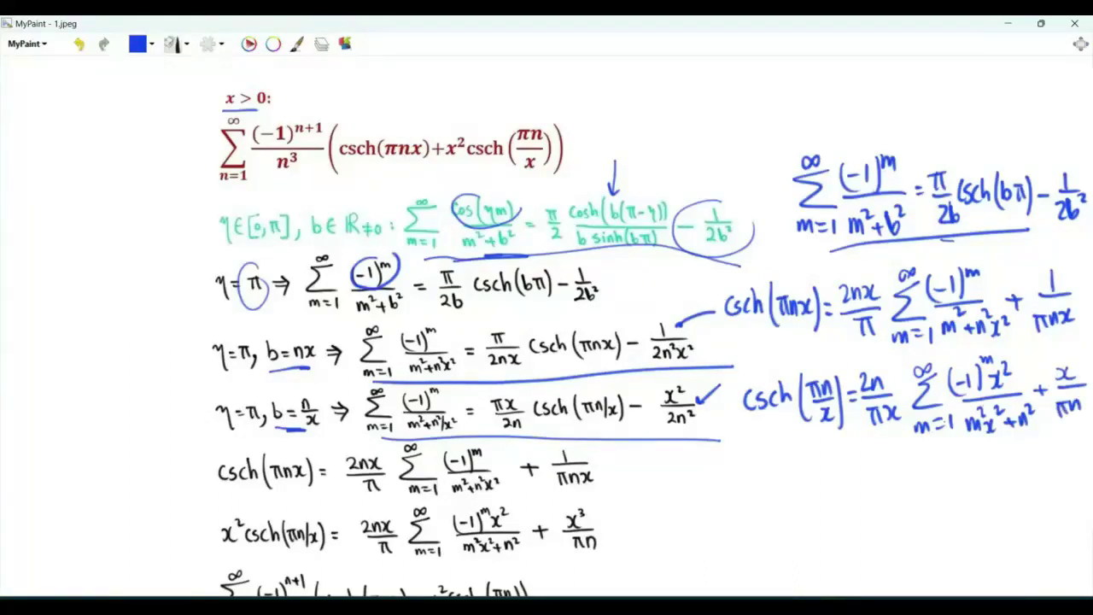
left_click_drag(815, 445, 975, 460)
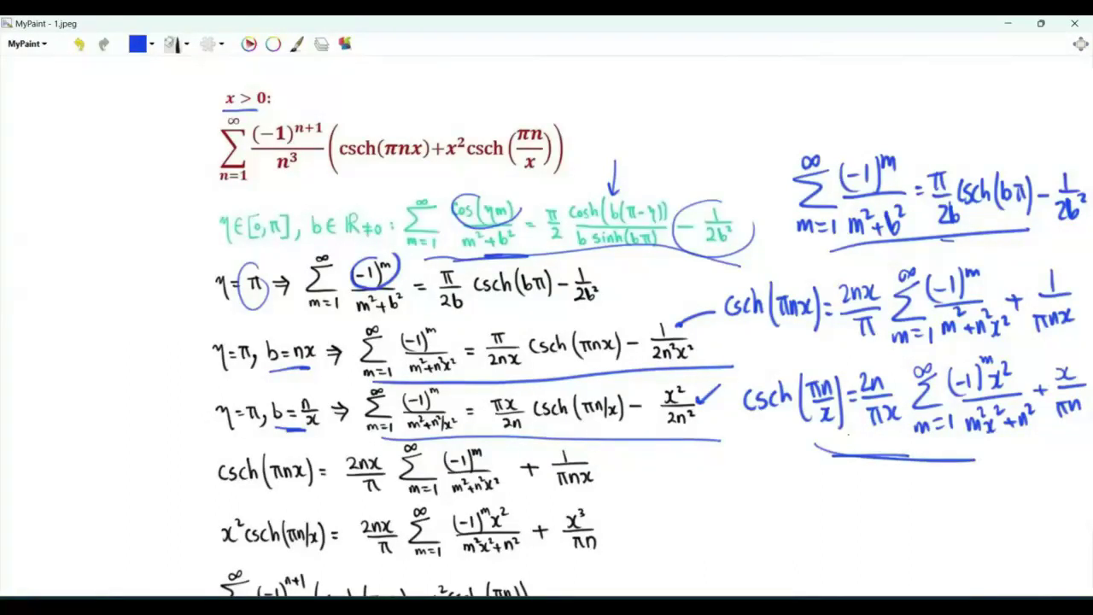
Multiply the csch(πn/x) equation by x², changing its factor to 2nx/π and its last term to x³/(πn).
left_click_drag(718, 398, 727, 420)
left_click_drag(736, 409, 730, 418)
left_click_drag(728, 383, 745, 394)
left_click_drag(883, 374, 885, 389)
left_click_drag(887, 398, 905, 424)
mouse_move(1065, 359)
left_mouse_down()
mouse_move(1056, 362)
mouse_move(1069, 361)
left_mouse_up()
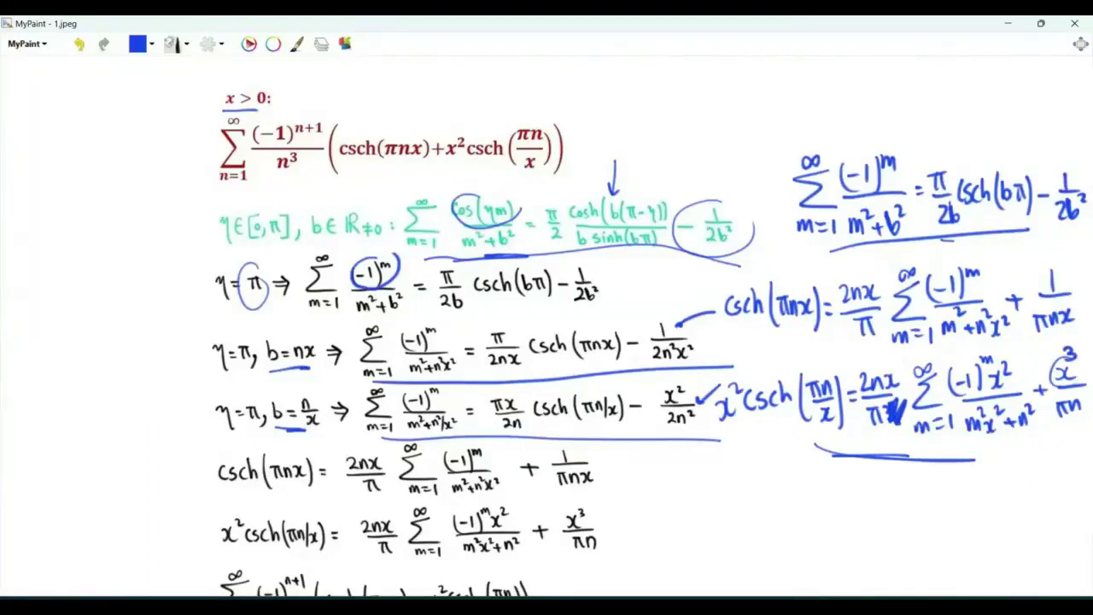
Mark the two csch equations for addition, underline the bracket in the original series and circle the terms 1/(πnx) and x³/(πn).
mouse_move(766, 350)
left_mouse_down()
mouse_move(802, 349)
mouse_move(783, 368)
left_mouse_up()
left_click_drag(740, 466, 1079, 442)
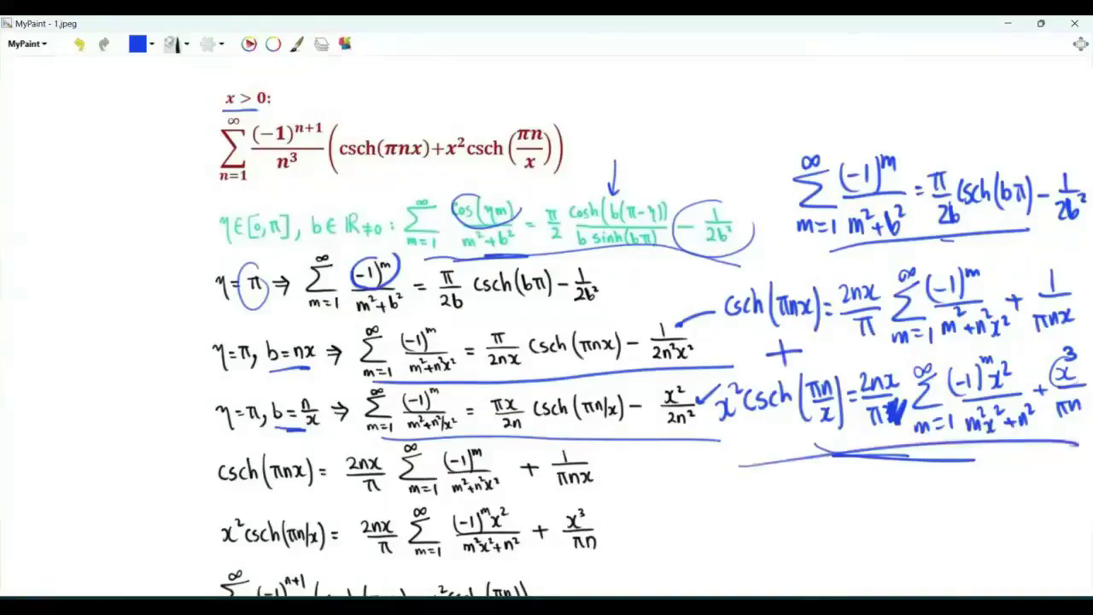
mouse_move(339, 180)
left_mouse_down()
mouse_move(578, 178)
mouse_move(346, 187)
left_mouse_up()
mouse_move(1055, 244)
left_mouse_down()
mouse_move(1069, 328)
mouse_move(1044, 249)
left_mouse_up()
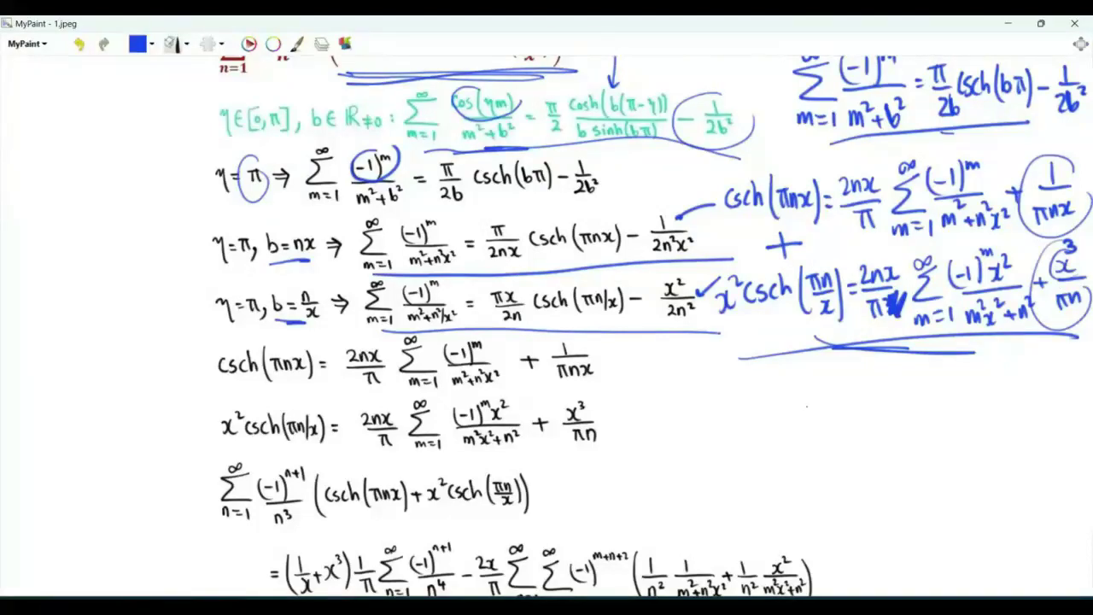
Write the combined factor (x³ + 1/x) · 1/(πn) below the two csch equations.
left_click_drag(747, 406, 747, 427)
mouse_move(766, 395)
left_mouse_down()
mouse_move(765, 408)
mouse_move(793, 415)
left_mouse_up()
left_click_drag(784, 406, 783, 433)
mouse_move(803, 392)
left_mouse_down()
mouse_move(804, 415)
mouse_move(815, 416)
left_mouse_up()
left_click_drag(806, 423, 818, 439)
left_click_drag(753, 389, 749, 445)
mouse_move(825, 384)
left_mouse_down()
mouse_move(829, 444)
mouse_move(851, 403)
left_mouse_up()
mouse_move(840, 406)
left_mouse_down()
mouse_move(873, 406)
mouse_move(861, 418)
left_mouse_up()
left_click_drag(850, 418, 848, 438)
mouse_move(857, 418)
left_mouse_down()
mouse_move(860, 438)
mouse_move(875, 434)
left_mouse_up()
Append (−1)^(n+1)/n³ to the combined factor and circle (1/x + x³) in the expanded series.
left_click_drag(889, 379, 887, 405)
left_click_drag(895, 391, 909, 390)
left_click_drag(917, 379, 924, 403)
left_click_drag(927, 382, 949, 376)
left_click_drag(944, 370, 943, 382)
left_click_drag(952, 366, 953, 385)
left_click_drag(894, 408, 955, 406)
mouse_move(911, 420)
left_mouse_down()
mouse_move(924, 435)
mouse_move(928, 427)
left_mouse_up()
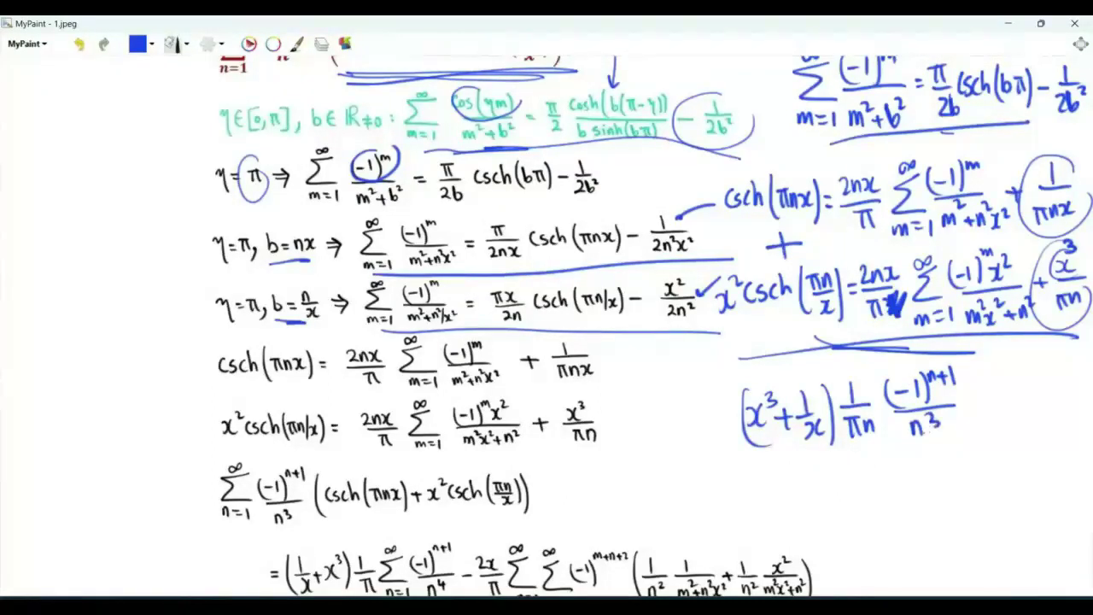
mouse_move(306, 541)
left_mouse_down()
mouse_move(284, 560)
mouse_move(352, 547)
left_mouse_up()
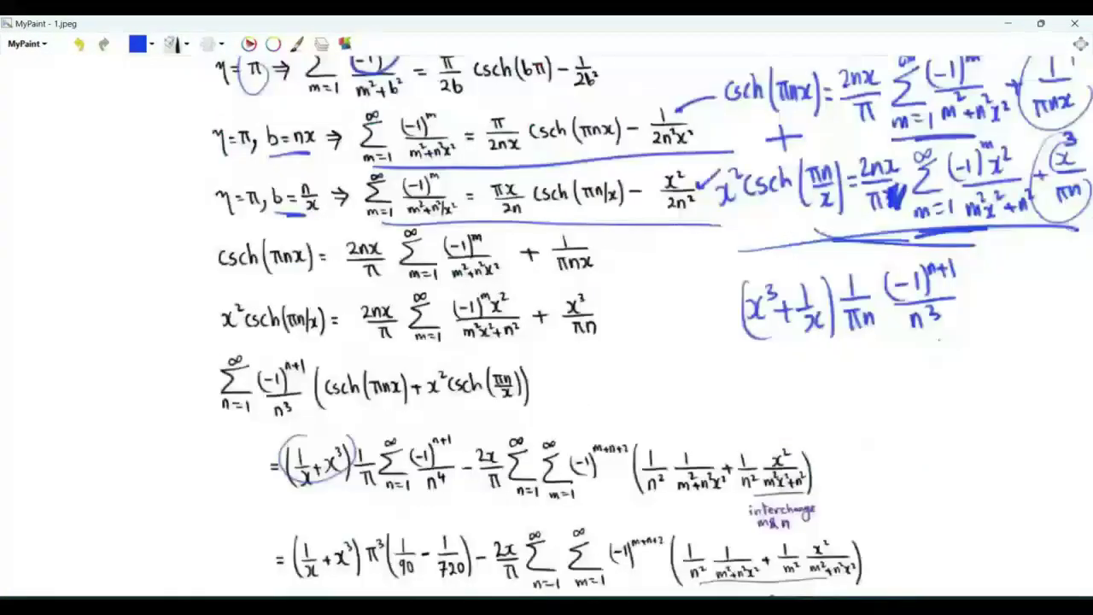
Write (−1)^(n+1) (−1)^m above the double-sum line and underline the product.
scroll(547, 307, "down", 3)
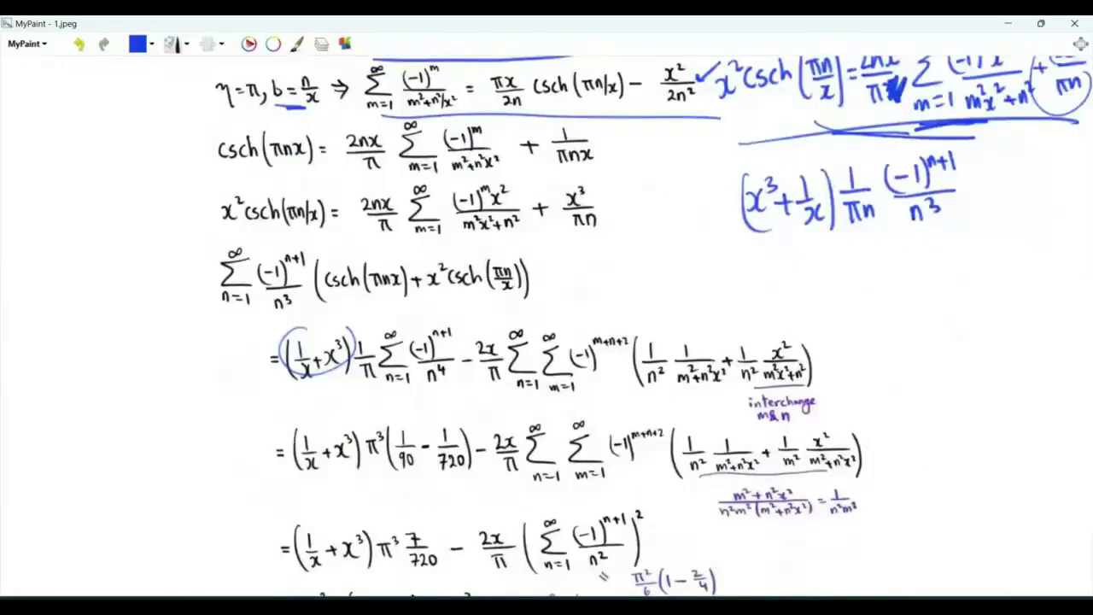
left_click_drag(619, 278, 618, 304)
left_click_drag(627, 291, 640, 291)
mouse_move(648, 282)
left_mouse_down()
mouse_move(661, 304)
mouse_move(676, 268)
left_mouse_up()
mouse_move(680, 258)
left_mouse_down()
mouse_move(680, 275)
mouse_move(711, 289)
left_mouse_up()
mouse_move(722, 277)
left_mouse_down()
mouse_move(725, 299)
mouse_move(694, 304)
left_mouse_up()
mouse_move(731, 267)
left_mouse_down()
mouse_move(736, 304)
mouse_move(748, 259)
mouse_move(753, 268)
left_mouse_up()
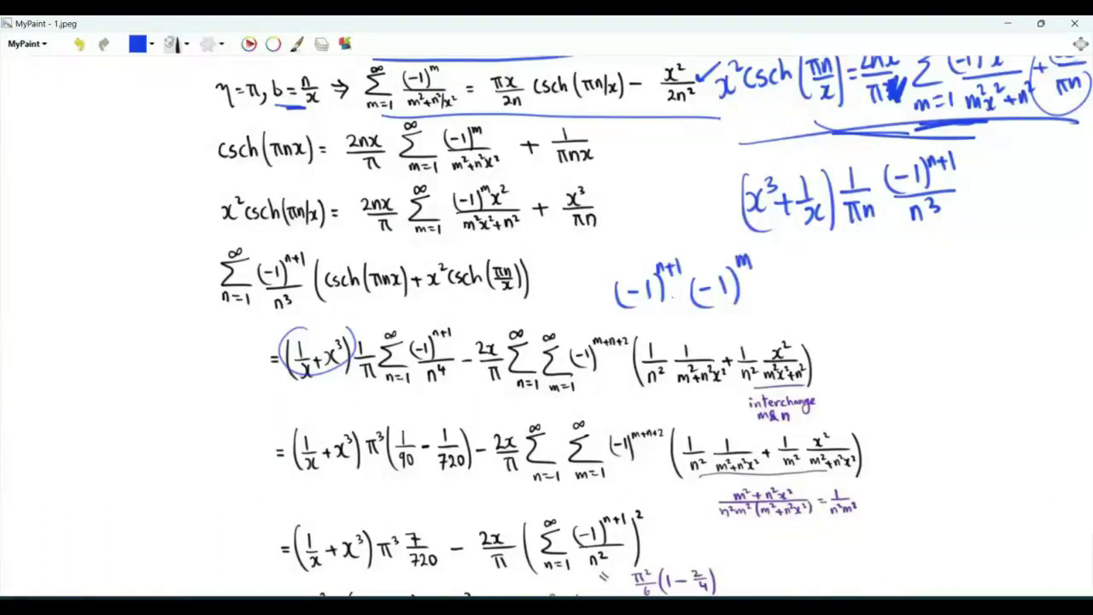
left_click_drag(642, 304, 763, 302)
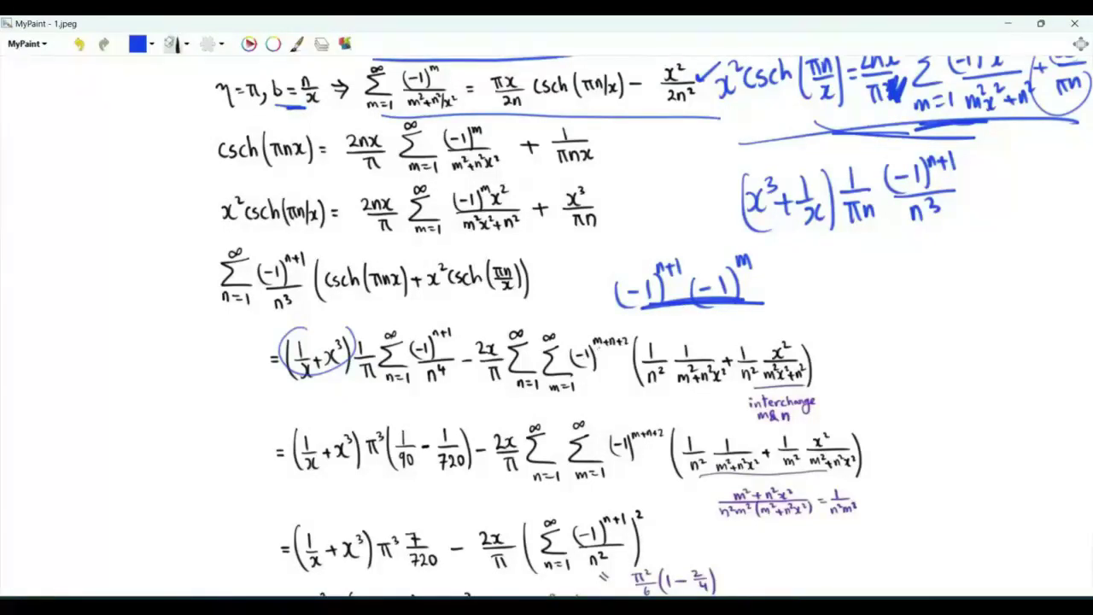
Circle the minus sign before 2x/π, underline the bracketed fractions and write them out as two separate double sums in the margin.
mouse_move(474, 350)
left_mouse_down()
mouse_move(452, 355)
mouse_move(477, 352)
left_mouse_up()
left_click_drag(654, 398, 751, 396)
mouse_move(852, 278)
left_mouse_down()
mouse_move(828, 313)
mouse_move(859, 308)
left_mouse_up()
left_click_drag(835, 323, 846, 329)
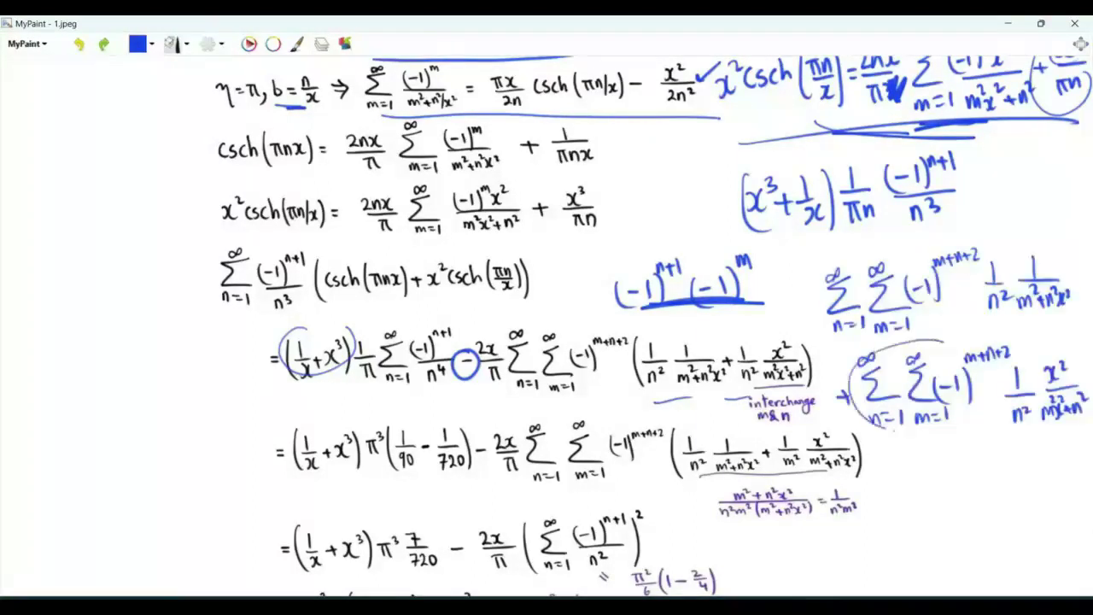
Circle the second double sum, rewrite it with m and n interchanged and circle the fraction products for combining.
left_click_drag(1085, 389, 888, 431)
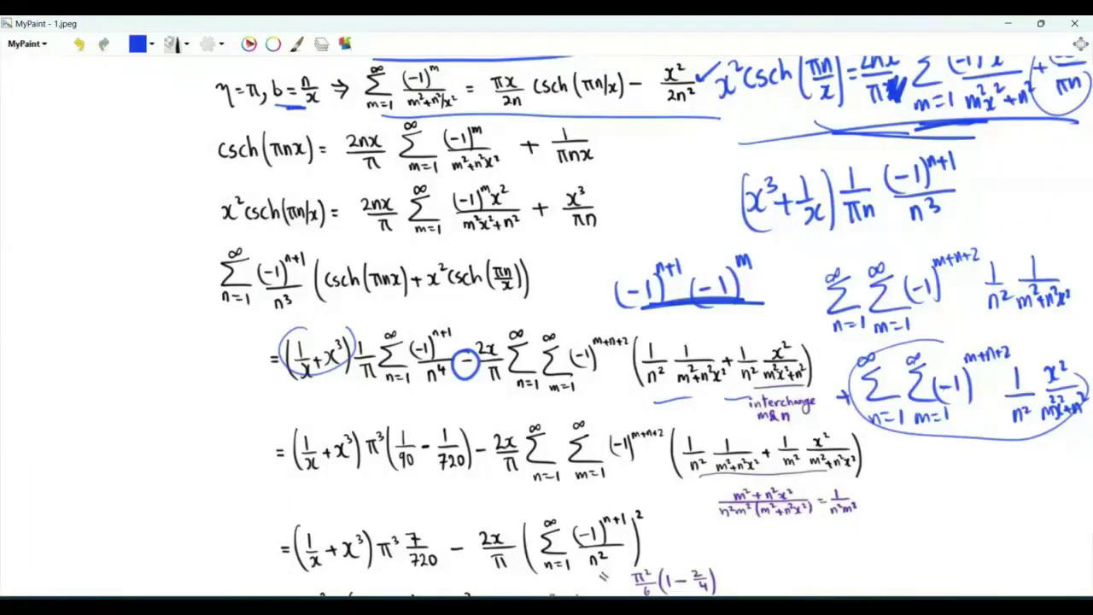
left_click_drag(893, 435, 926, 435)
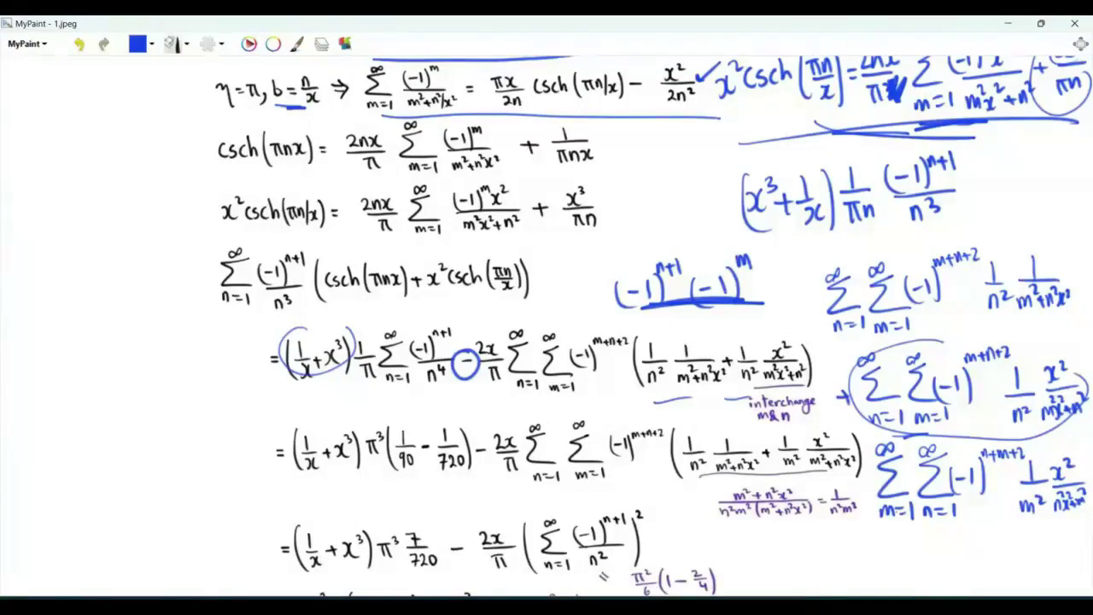
left_click_drag(1028, 251, 1044, 250)
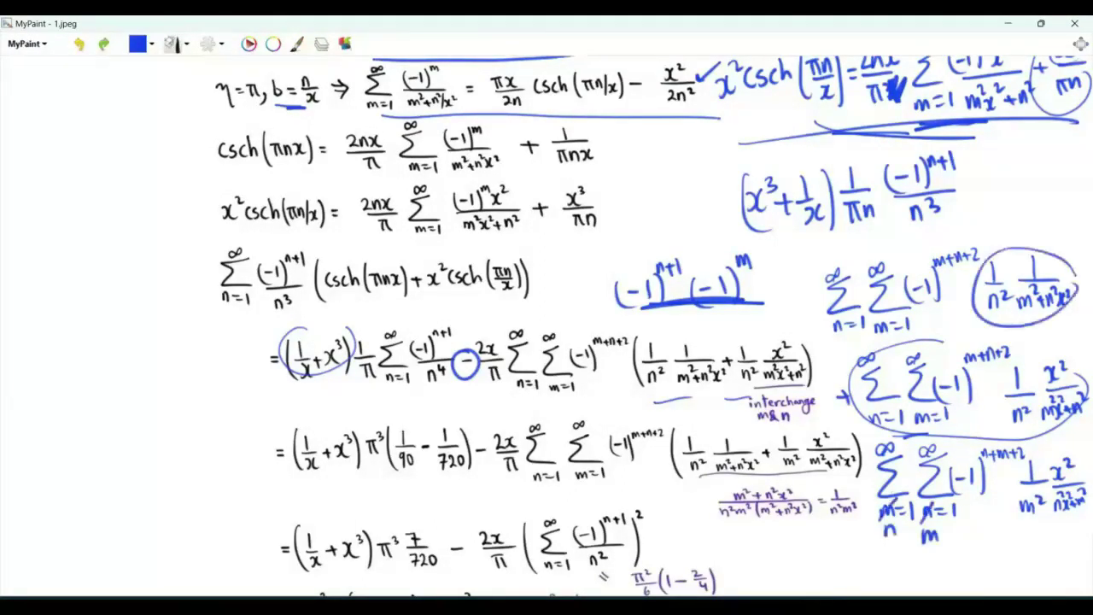
mouse_move(1068, 453)
left_mouse_down()
mouse_move(1054, 509)
mouse_move(1088, 494)
left_mouse_up()
Start the combined fraction below the double sums with the denominator n²m²(m²+n²x²).
left_click_drag(964, 562, 1081, 568)
left_click_drag(960, 575, 968, 590)
left_click_drag(966, 572, 973, 579)
mouse_move(866, 538)
left_mouse_down()
mouse_move(903, 556)
mouse_move(932, 547)
left_mouse_up()
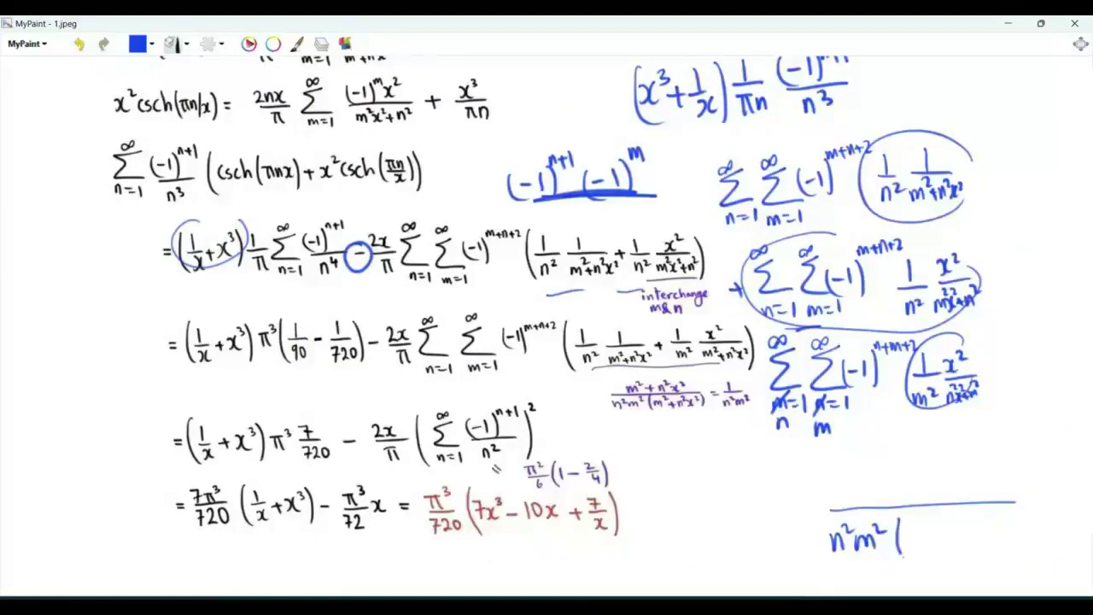
left_click_drag(929, 517, 958, 537)
mouse_move(949, 528)
left_mouse_down()
mouse_move(950, 550)
mouse_move(973, 538)
left_mouse_up()
left_click_drag(971, 516, 995, 543)
left_click_drag(999, 514, 1013, 546)
Write the numerator m²+n²x², strike out the common factor and circle the simplified 1/(n²m²) in the purple note.
left_click_drag(871, 492, 891, 506)
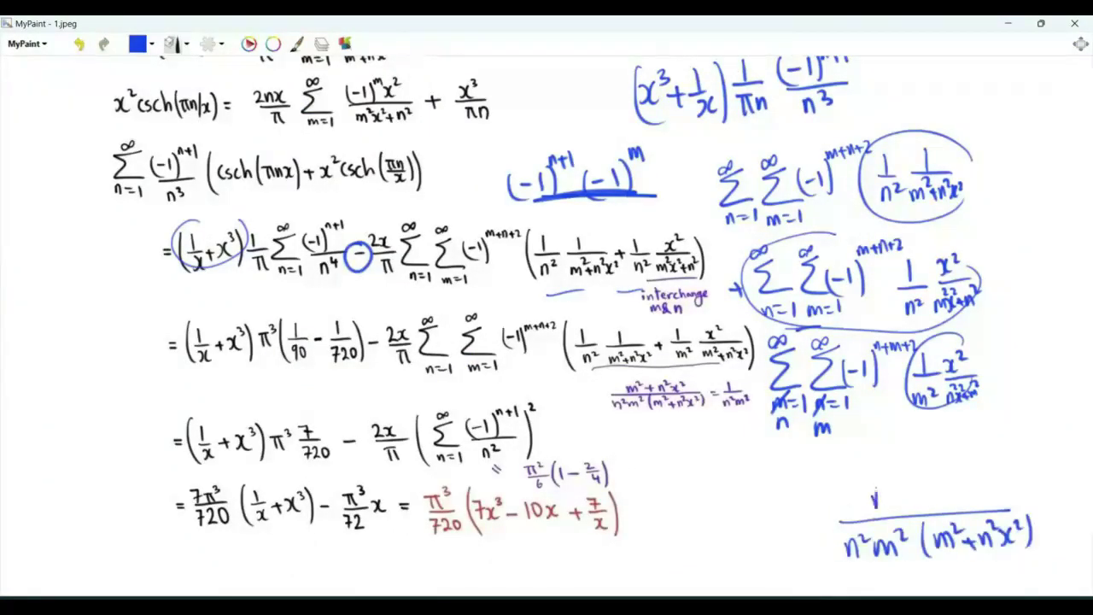
left_click_drag(888, 478, 924, 501)
mouse_move(918, 495)
left_mouse_down()
mouse_move(918, 510)
mouse_move(948, 504)
left_mouse_up()
left_click_drag(946, 477, 967, 485)
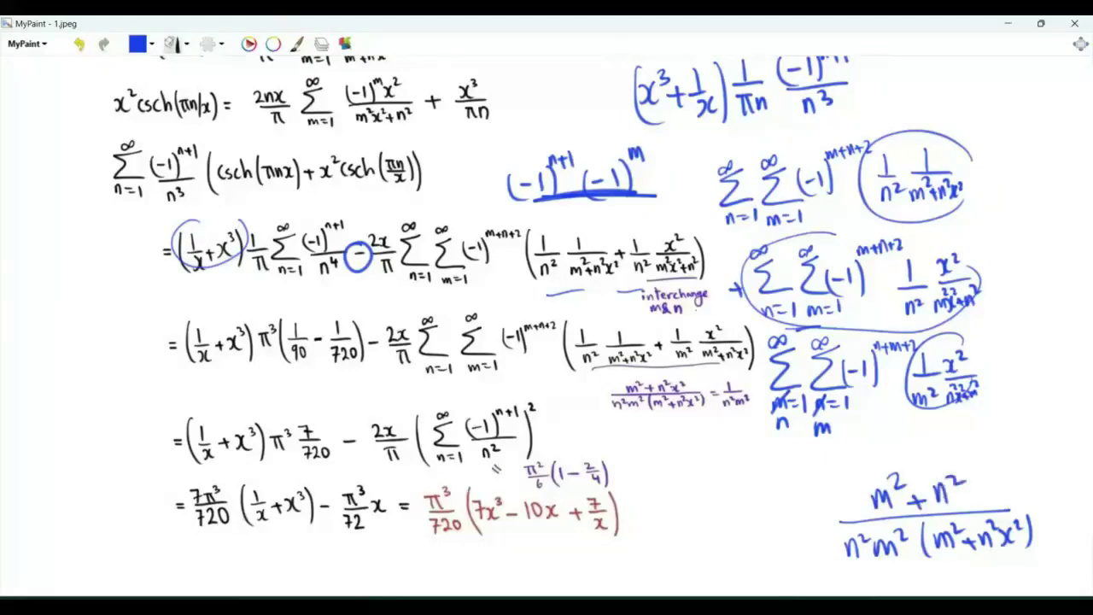
mouse_move(728, 314)
left_mouse_down()
mouse_move(702, 321)
mouse_move(735, 313)
left_mouse_up()
left_click_drag(963, 486, 987, 504)
left_click_drag(987, 484, 965, 506)
left_click_drag(992, 473, 1011, 481)
mouse_move(970, 453)
left_mouse_down()
mouse_move(931, 501)
mouse_move(957, 562)
left_mouse_up()
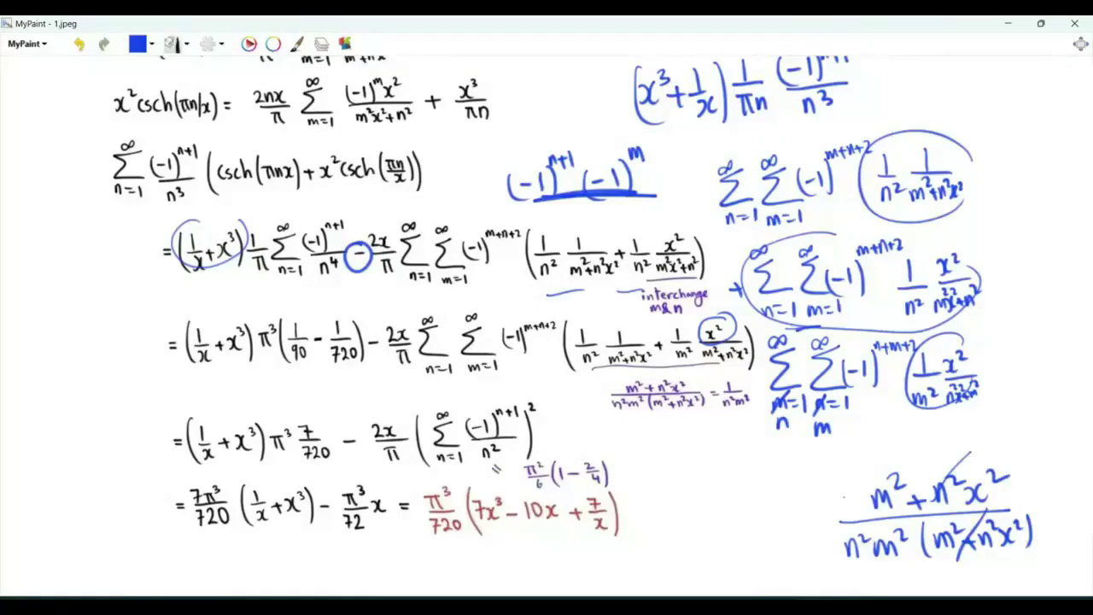
left_click_drag(745, 374, 726, 372)
Write ζ(4)(1 − 2/16) under the (−1)^(n+1)/n⁴ sum, circle ζ(4) and note its value π⁴/90.
left_click(312, 281)
mouse_move(219, 285)
left_mouse_down()
mouse_move(215, 319)
mouse_move(299, 300)
left_mouse_up()
left_click_drag(291, 306, 299, 316)
left_click_drag(308, 285, 311, 313)
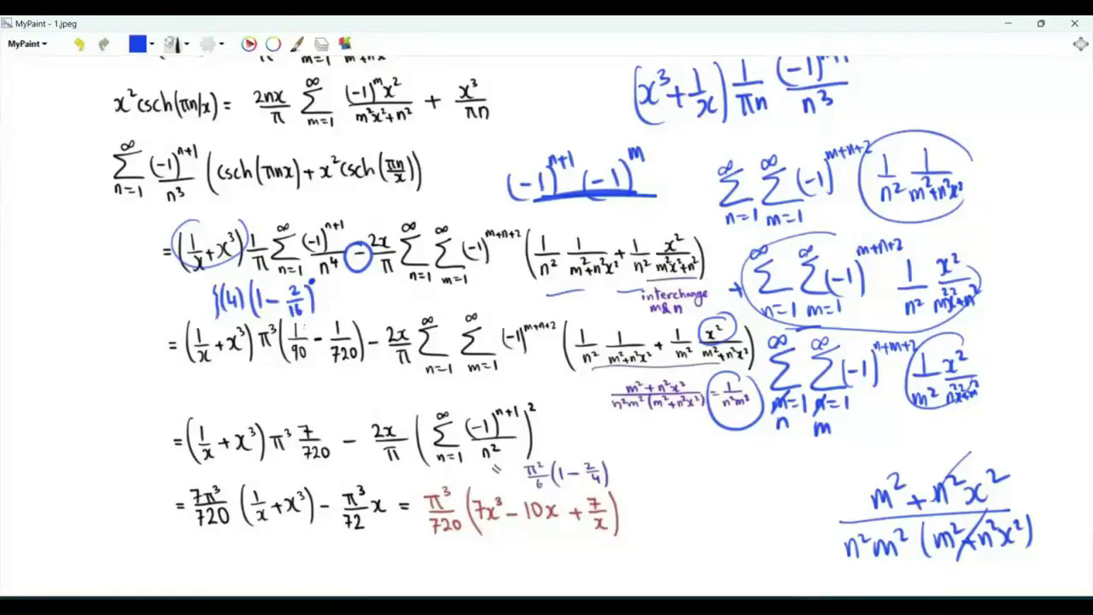
left_click_drag(229, 280, 224, 282)
mouse_move(152, 284)
left_mouse_down()
mouse_move(170, 281)
mouse_move(156, 301)
left_mouse_up()
left_click_drag(167, 286, 171, 301)
left_click_drag(174, 270, 189, 294)
mouse_move(176, 300)
left_mouse_down()
mouse_move(174, 318)
mouse_move(186, 313)
left_mouse_up()
Underline the indices of the simplified double sum, circle (−1)^(n+1)/n² and write ζ(2)(1 − 2/4) above it.
mouse_move(432, 381)
left_mouse_down()
mouse_move(497, 382)
mouse_move(483, 383)
left_mouse_up()
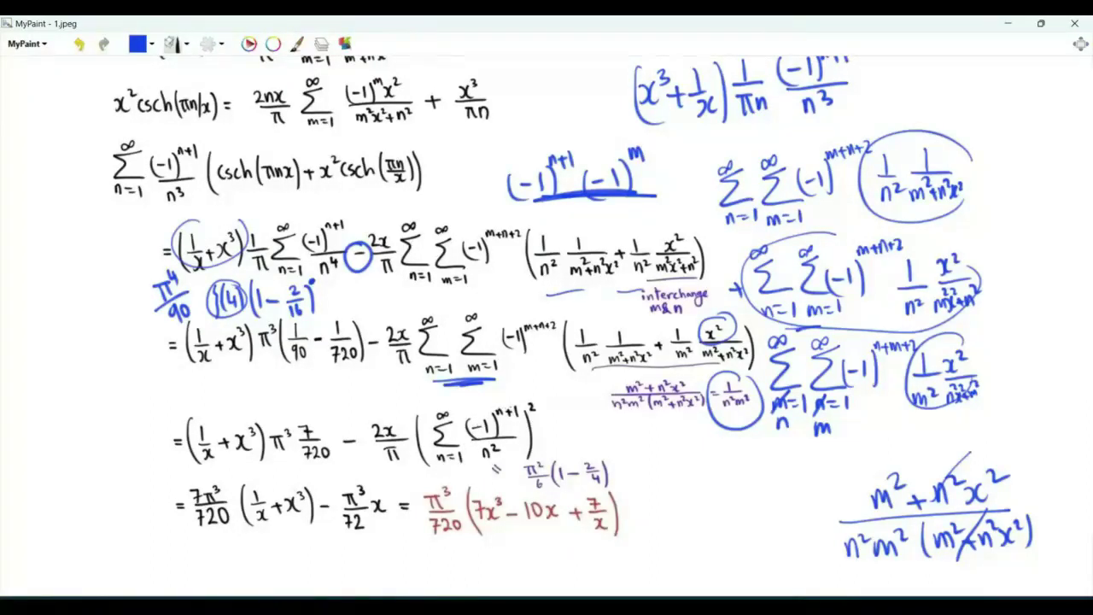
mouse_move(495, 401)
left_mouse_down()
mouse_move(453, 467)
mouse_move(512, 420)
left_mouse_up()
mouse_move(446, 389)
left_mouse_down()
mouse_move(458, 404)
mouse_move(507, 393)
mouse_move(553, 401)
left_mouse_up()
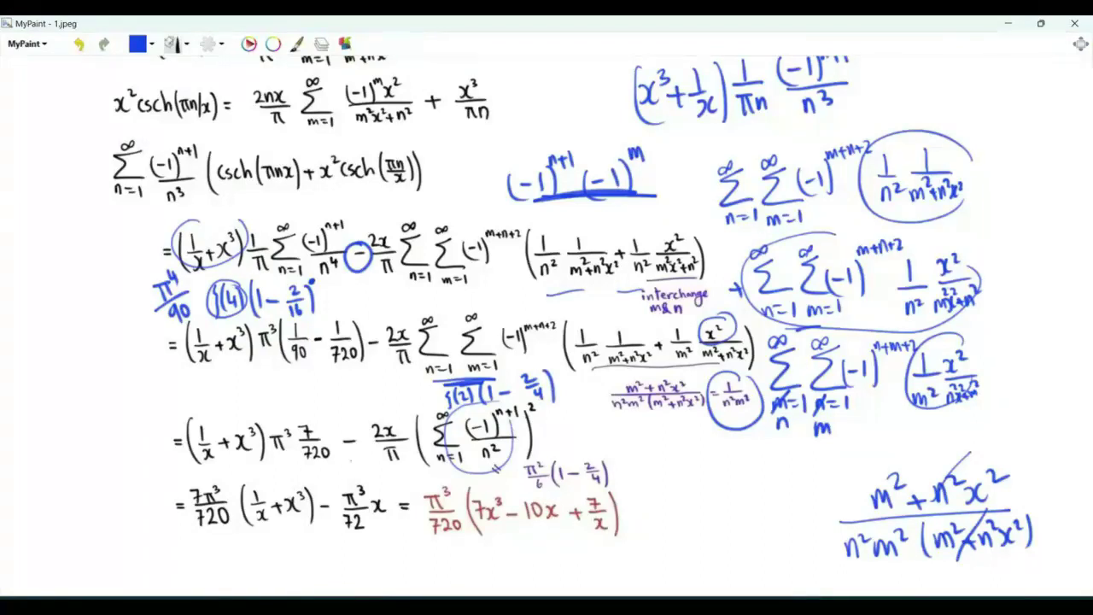
In 2.jpeg, draw an arrow pointing to the binomial coefficient (2k choose k) and circle Ω in the definition below.
left_click_drag(132, 218, 202, 213)
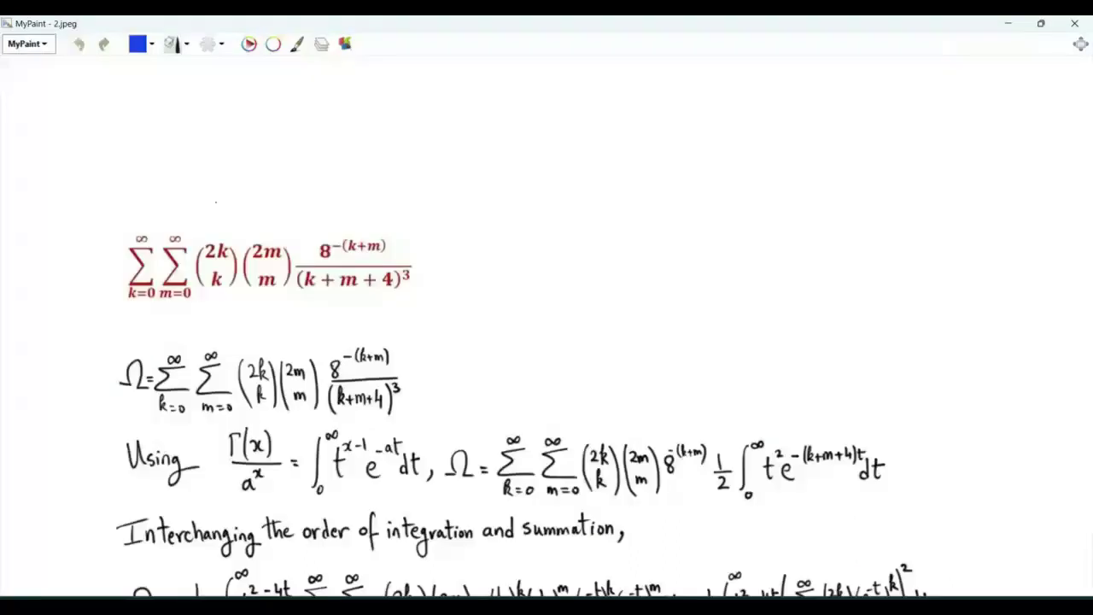
left_click_drag(206, 194, 221, 228)
left_click_drag(227, 213, 221, 227)
mouse_move(150, 375)
left_mouse_down()
mouse_move(114, 369)
mouse_move(135, 420)
left_mouse_up()
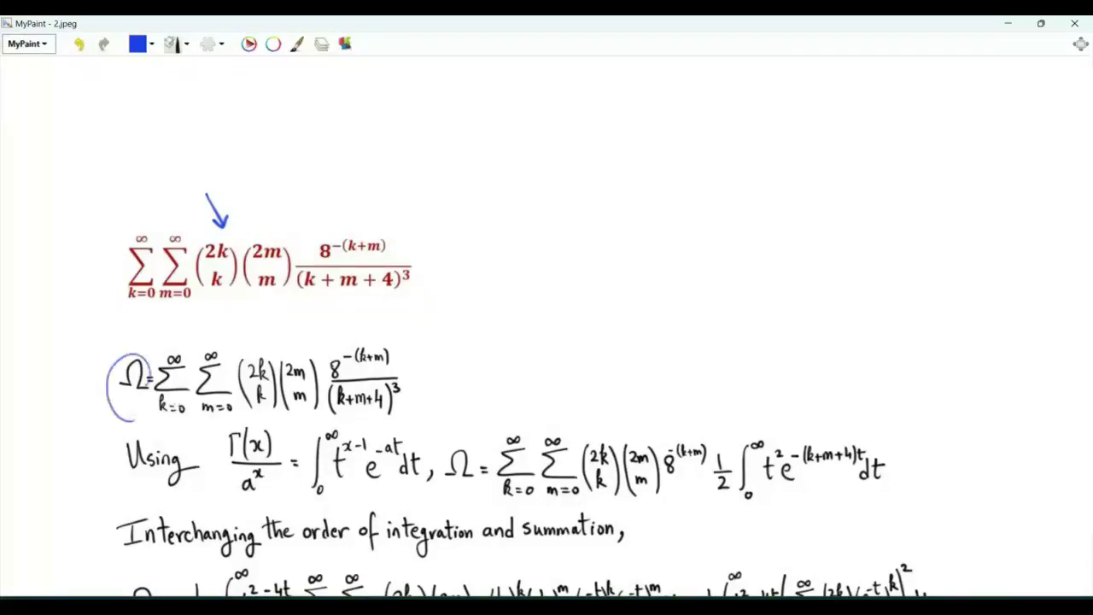
Undo the last stroke at Ω and write 1/aˣ = 1/Γ(x) beside the red double series.
key("ctrl+z")
left_click_drag(471, 237, 474, 255)
left_click_drag(461, 262, 496, 259)
mouse_move(477, 278)
left_mouse_down()
mouse_move(484, 290)
mouse_move(482, 279)
left_mouse_up()
left_click_drag(510, 256, 522, 263)
mouse_move(542, 229)
left_mouse_down()
mouse_move(546, 252)
mouse_move(564, 254)
left_mouse_up()
left_click_drag(535, 294, 536, 274)
mouse_move(533, 275)
left_mouse_down()
mouse_move(551, 270)
mouse_move(548, 292)
left_mouse_up()
left_click_drag(551, 278, 570, 292)
Complete the gamma identity with the integral from 0 to ∞ of t^(x−1) e^(−at) dt and underline it.
left_click_drag(593, 219, 585, 293)
left_click_drag(595, 289, 596, 296)
mouse_move(588, 214)
left_mouse_down()
mouse_move(601, 213)
mouse_move(608, 263)
left_mouse_up()
left_click_drag(601, 247, 618, 246)
left_click_drag(616, 225, 617, 238)
left_click_drag(628, 227, 637, 227)
mouse_move(641, 218)
left_mouse_down()
mouse_move(660, 263)
mouse_move(659, 229)
left_mouse_up()
left_click_drag(671, 224, 682, 235)
left_click_drag(697, 236, 697, 259)
left_click_drag(708, 234, 710, 262)
left_click_drag(702, 245, 717, 243)
left_click_drag(546, 315, 637, 311)
Below the gamma identity, write its special case 1/(k+m+4)³ = 1/Γ(3).
left_click_drag(698, 296, 701, 315)
mouse_move(662, 323)
left_mouse_down()
mouse_move(765, 322)
mouse_move(663, 366)
mouse_move(674, 364)
left_mouse_up()
left_click_drag(680, 360, 691, 358)
mouse_move(686, 354)
left_mouse_down()
mouse_move(684, 369)
mouse_move(712, 364)
left_mouse_up()
left_click_drag(714, 358, 737, 361)
left_click_drag(733, 348, 735, 369)
left_click_drag(662, 337, 659, 388)
mouse_move(741, 338)
left_mouse_down()
mouse_move(750, 376)
mouse_move(755, 355)
left_mouse_up()
left_click_drag(779, 320, 791, 328)
left_click_drag(820, 285, 820, 316)
mouse_move(805, 318)
left_mouse_down()
mouse_move(845, 319)
mouse_move(807, 362)
left_mouse_up()
mouse_move(806, 336)
left_mouse_down()
mouse_move(820, 335)
mouse_move(816, 361)
left_mouse_up()
mouse_move(825, 334)
left_mouse_down()
mouse_move(826, 357)
mouse_move(844, 358)
left_mouse_up()
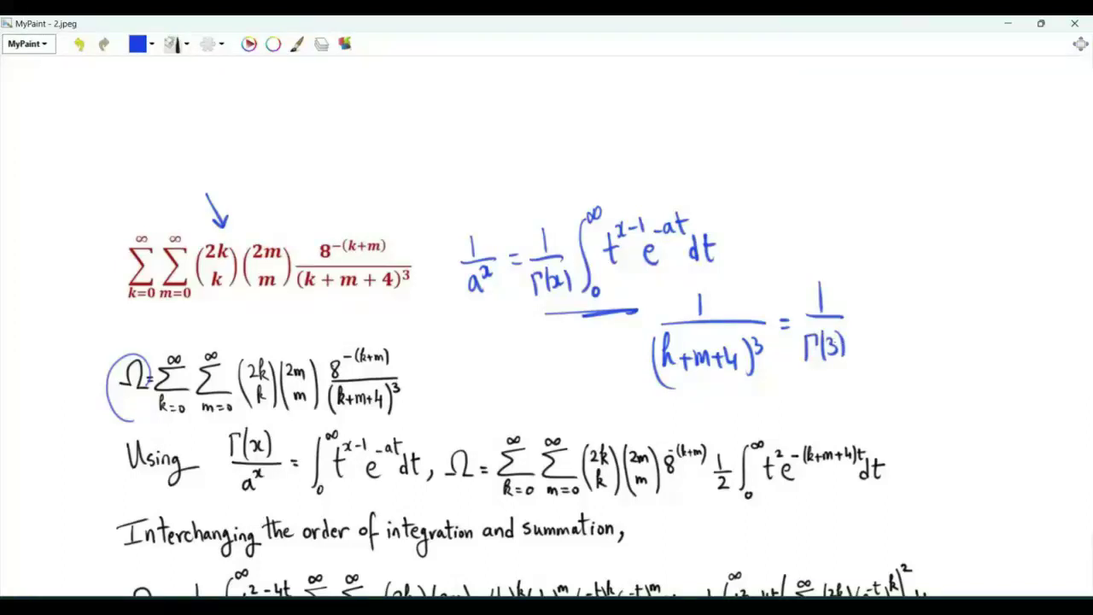
Finish the special case with the integral from 0 to ∞ of t² e^(−(k+m+4)t) dt.
mouse_move(869, 277)
left_mouse_down()
mouse_move(859, 357)
mouse_move(871, 353)
mouse_move(889, 275)
left_mouse_up()
left_click_drag(1001, 297, 992, 324)
left_click_drag(1018, 292, 1019, 327)
left_click_drag(1011, 311, 1026, 310)
left_click_drag(887, 295, 885, 331)
left_click_drag(892, 299, 921, 324)
left_click_drag(932, 283, 927, 307)
mouse_move(973, 273)
left_mouse_down()
mouse_move(976, 299)
mouse_move(931, 304)
left_mouse_up()
mouse_move(940, 292)
left_mouse_down()
mouse_move(941, 304)
mouse_move(948, 294)
left_mouse_up()
left_click_drag(948, 294, 961, 292)
left_click_drag(968, 278, 971, 295)
Underline the integral of t² e^(−(k+m+4)t) in the derivation's rewritten expression for Ω.
key("Down")
key("Down")
left_click_drag(746, 292, 916, 273)
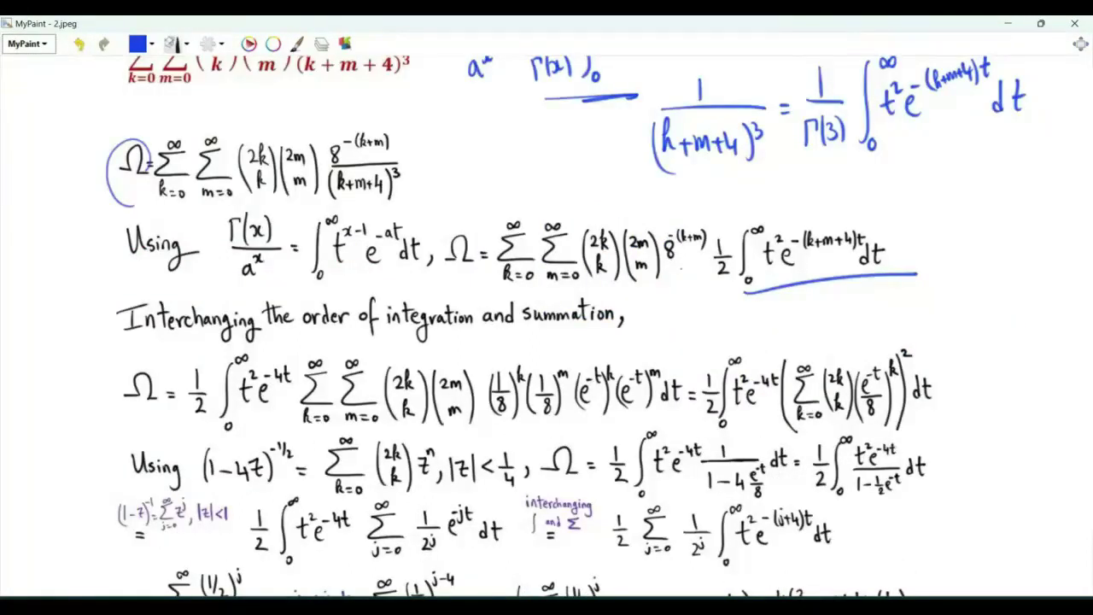
Under the underlined integral, write the sum from m=0 to ∞ of the binomial coefficient (2m choose m).
mouse_move(724, 308)
left_mouse_down()
mouse_move(700, 321)
mouse_move(719, 333)
left_mouse_up()
left_click_drag(687, 347, 702, 353)
left_click_drag(706, 345, 714, 346)
left_click_drag(707, 350, 714, 350)
left_click_drag(721, 344, 723, 345)
left_click_drag(701, 303, 742, 352)
left_click_drag(743, 309, 776, 321)
left_click_drag(753, 350, 772, 350)
left_click_drag(776, 306, 781, 354)
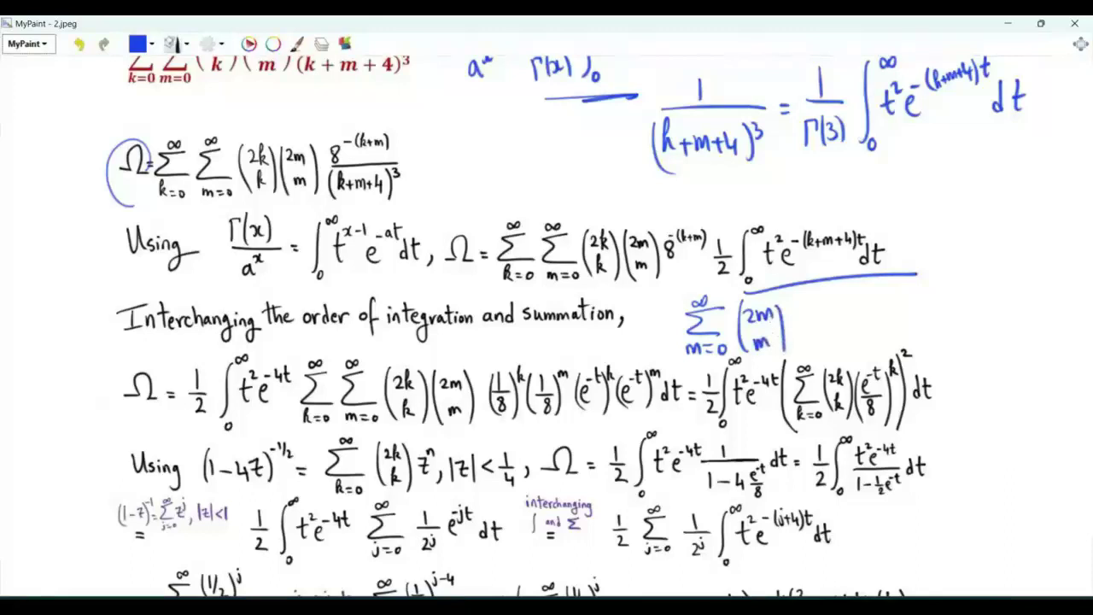
Append 8^(−m)(e^(−t))^m to the m sum and underline the exponent k+m+4 in the integral above.
left_click_drag(808, 316, 803, 318)
left_click_drag(802, 308, 827, 314)
left_click_drag(808, 267, 842, 256)
mouse_move(838, 329)
left_mouse_down()
mouse_move(849, 322)
mouse_move(852, 343)
left_mouse_up()
left_click_drag(857, 314, 864, 325)
left_click_drag(861, 312, 871, 313)
left_click_drag(837, 314, 835, 351)
left_click_drag(869, 304, 869, 345)
left_click_drag(877, 307, 894, 307)
Underline (1−4z)^(−1/2) and write its equivalent 1/√(1−4z) in the margin beside it.
left_click_drag(214, 489, 263, 490)
left_click_drag(62, 438, 62, 454)
left_click_drag(39, 462, 101, 463)
mouse_move(34, 495)
left_mouse_down()
mouse_move(77, 480)
mouse_move(53, 504)
left_mouse_up()
left_click_drag(58, 491, 67, 490)
mouse_move(71, 480)
left_mouse_down()
mouse_move(71, 495)
mouse_move(85, 494)
left_mouse_up()
left_click_drag(82, 485, 81, 501)
mouse_move(88, 480)
left_mouse_down()
mouse_move(101, 479)
mouse_move(102, 496)
left_mouse_up()
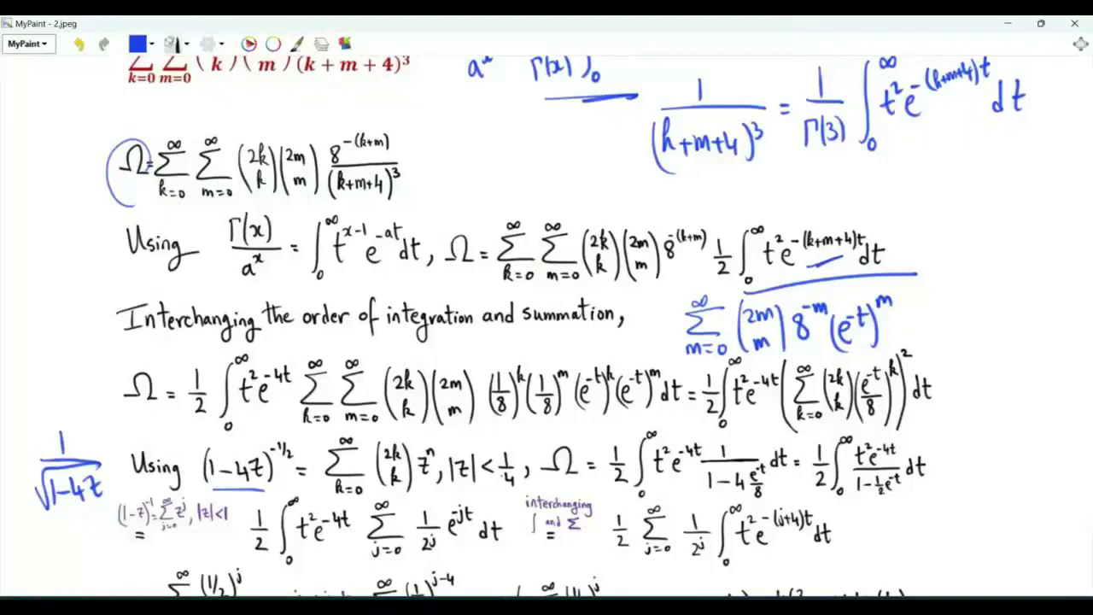
Mark the series equal to (1−4z)^(−1/2), then write 1/√(1 − 4e^(−t)/8) beside the m sum and circle it.
left_click_drag(267, 483, 351, 496)
left_click_drag(975, 271, 975, 294)
left_click_drag(945, 301, 1045, 305)
mouse_move(1026, 320)
left_mouse_down()
mouse_move(943, 321)
mouse_move(923, 339)
mouse_move(975, 352)
left_mouse_up()
mouse_move(983, 334)
left_mouse_down()
mouse_move(981, 350)
mouse_move(994, 350)
left_mouse_up()
mouse_move(990, 343)
left_mouse_down()
mouse_move(989, 362)
mouse_move(1014, 355)
left_mouse_up()
left_click_drag(1009, 333, 1022, 343)
mouse_move(1016, 331)
left_mouse_down()
mouse_move(1030, 329)
mouse_move(1032, 355)
left_mouse_up()
mouse_move(1011, 363)
left_mouse_down()
mouse_move(1024, 381)
mouse_move(1023, 364)
left_mouse_up()
left_click_drag(326, 436, 345, 432)
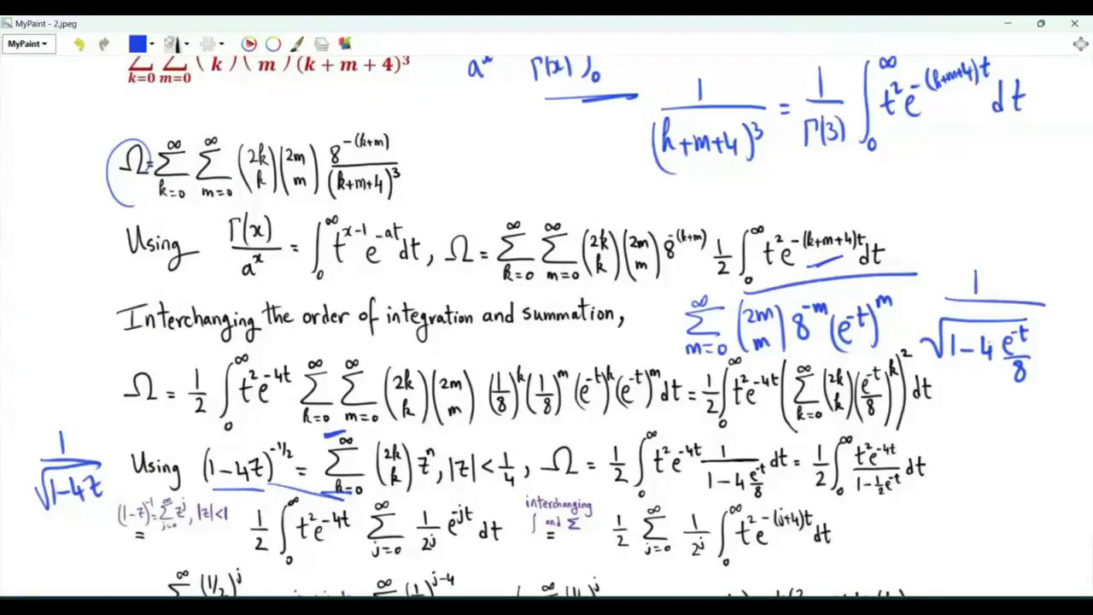
left_click_drag(1008, 263, 1063, 286)
Circle Ω and t², point an arrow at the 4 in the exponent, and underline the circled square-root expression.
left_click_drag(152, 358, 161, 420)
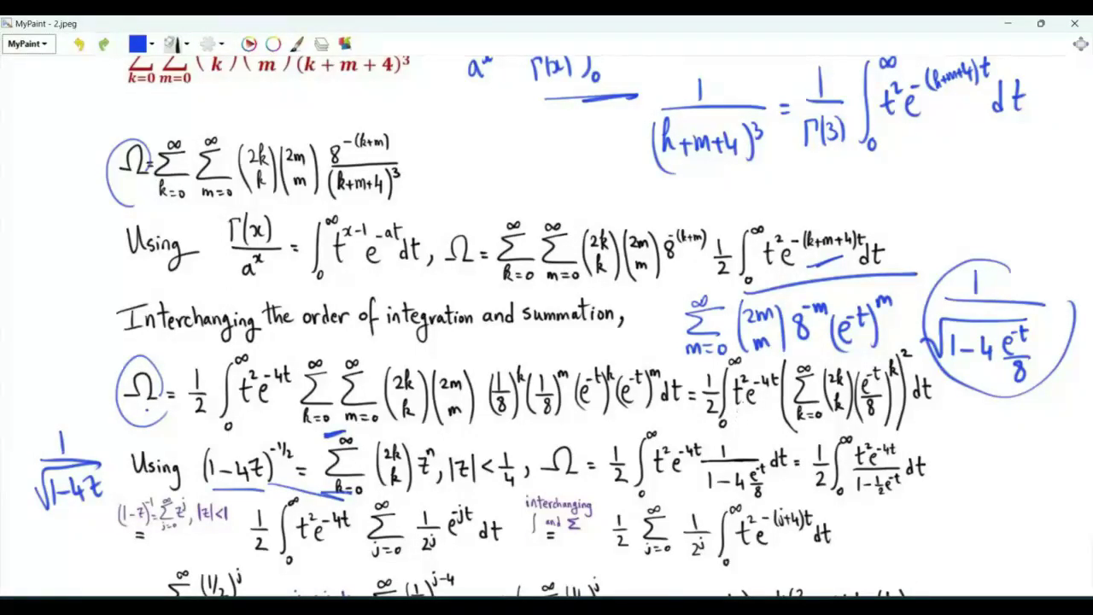
left_click_drag(786, 228, 769, 276)
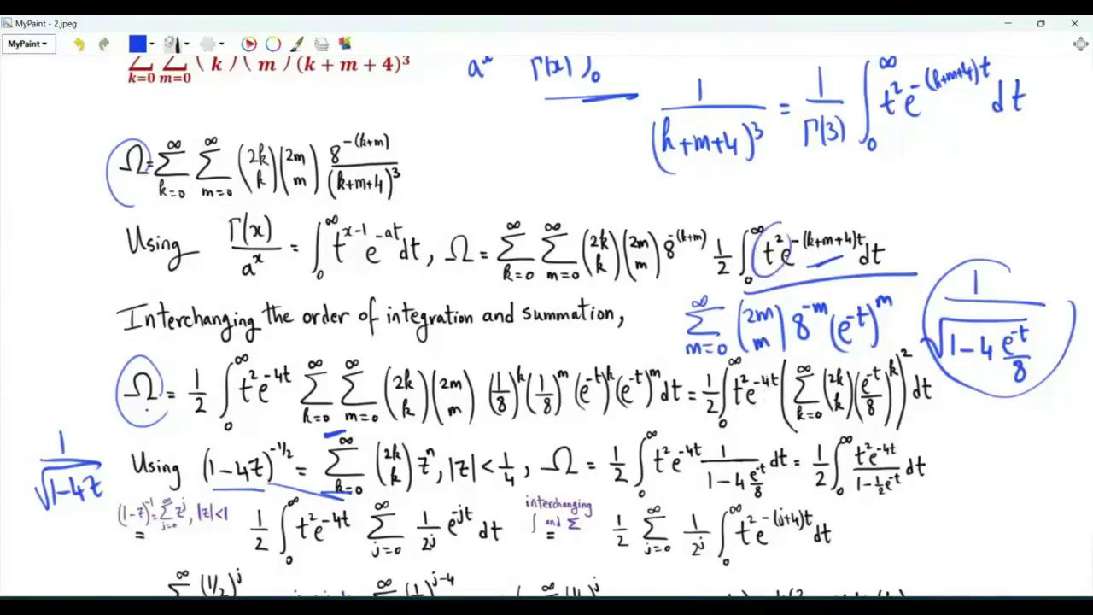
left_click_drag(839, 211, 856, 230)
left_click_drag(956, 391, 1052, 376)
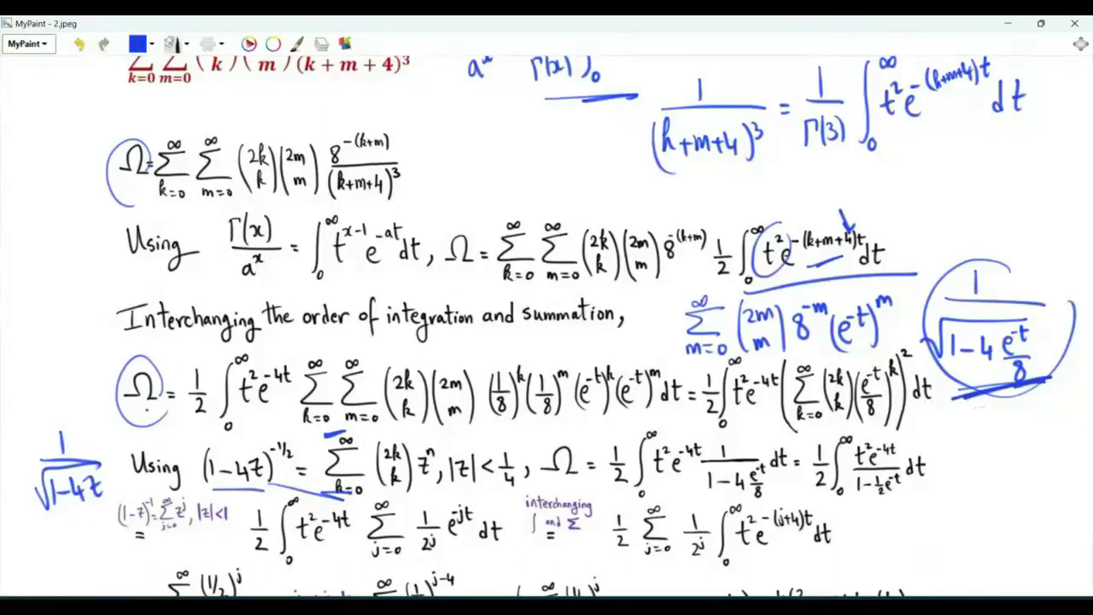
Underline the denominator 1 − 4e^(−t)/8 and the geometric series over j on the next line.
left_click_drag(704, 495, 775, 494)
left_click_drag(373, 560, 495, 558)
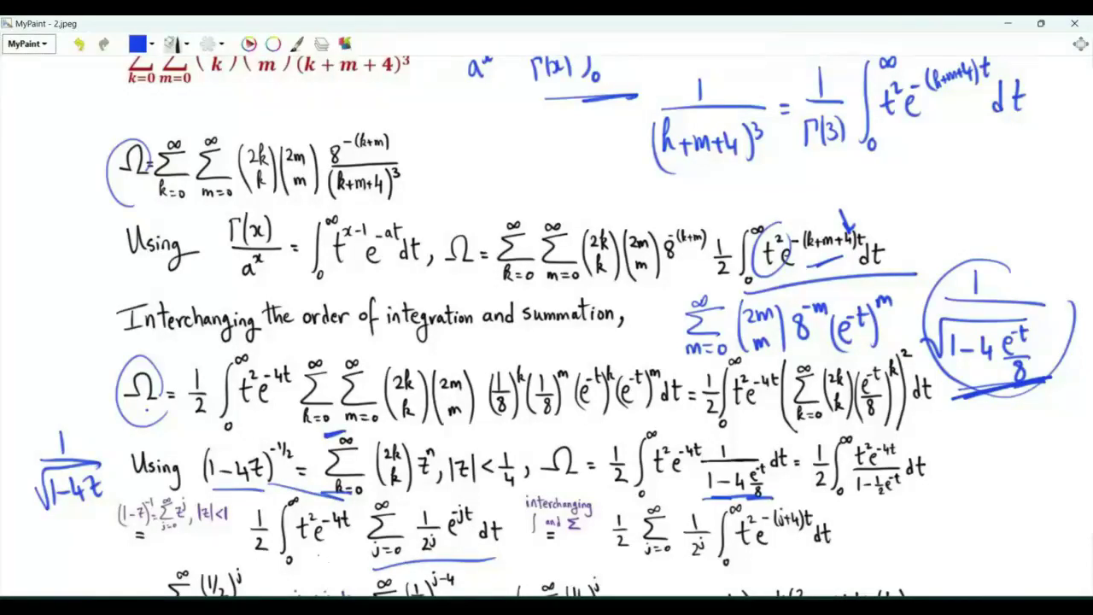
Underline the integral of t² e^(−(j+4)t) and write its value Γ(3)/(j+4)³ beside it.
left_click_drag(740, 567, 825, 547)
left_click_drag(880, 508, 878, 534)
mouse_move(877, 509)
left_mouse_down()
mouse_move(891, 506)
mouse_move(900, 529)
left_mouse_up()
left_click_drag(903, 507, 903, 523)
mouse_move(917, 502)
left_mouse_down()
mouse_move(917, 528)
mouse_move(943, 524)
left_mouse_up()
left_click_drag(894, 551, 888, 567)
left_click_drag(900, 555, 932, 556)
left_click_drag(931, 548, 931, 564)
mouse_move(878, 542)
left_mouse_down()
mouse_move(874, 560)
mouse_move(893, 578)
left_mouse_up()
mouse_move(938, 534)
left_mouse_down()
mouse_move(941, 565)
mouse_move(952, 540)
left_mouse_up()
Circle Γ(3), the 2 in the leading factor 1/2, and the factor 1/2^j.
key("Down")
left_click_drag(940, 392, 878, 402)
mouse_move(630, 426)
left_mouse_down()
mouse_move(613, 427)
mouse_move(628, 427)
left_mouse_up()
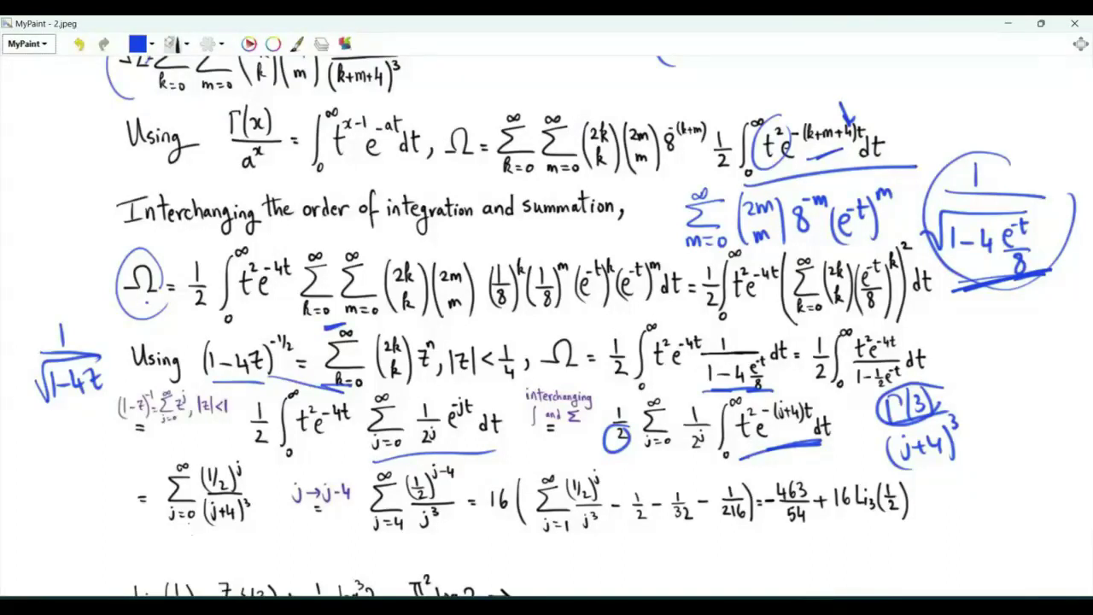
left_click_drag(706, 405, 716, 410)
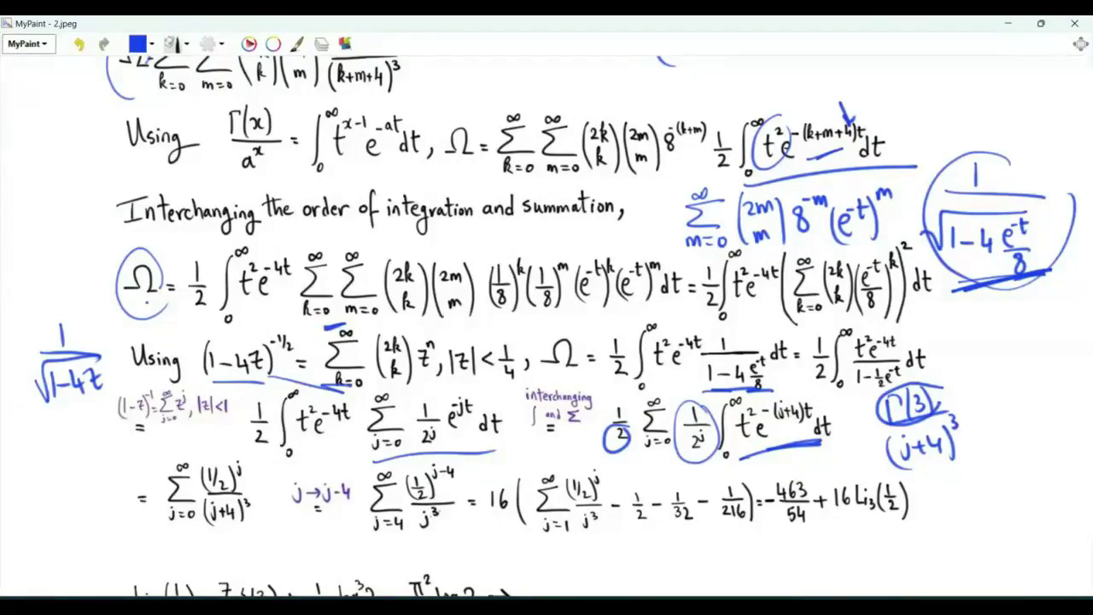
Below the 16 Li₃(1/2) result, write the definition Li₃(z) = sum from j=1 to ∞ of z^j/j³.
mouse_move(668, 538)
left_mouse_down()
mouse_move(664, 561)
mouse_move(675, 564)
left_mouse_up()
left_click(679, 548)
left_click_drag(679, 554, 686, 570)
mouse_move(706, 538)
left_mouse_down()
mouse_move(708, 570)
mouse_move(732, 579)
left_mouse_up()
left_click_drag(741, 557, 751, 556)
left_click_drag(741, 565, 752, 565)
mouse_move(824, 536)
left_mouse_down()
mouse_move(826, 562)
mouse_move(787, 588)
mouse_move(811, 577)
left_mouse_up()
left_click_drag(801, 582, 811, 582)
left_click_drag(821, 571, 822, 584)
left_click_drag(792, 532, 882, 553)
left_click_drag(859, 575, 854, 590)
left_click_drag(864, 559, 870, 574)
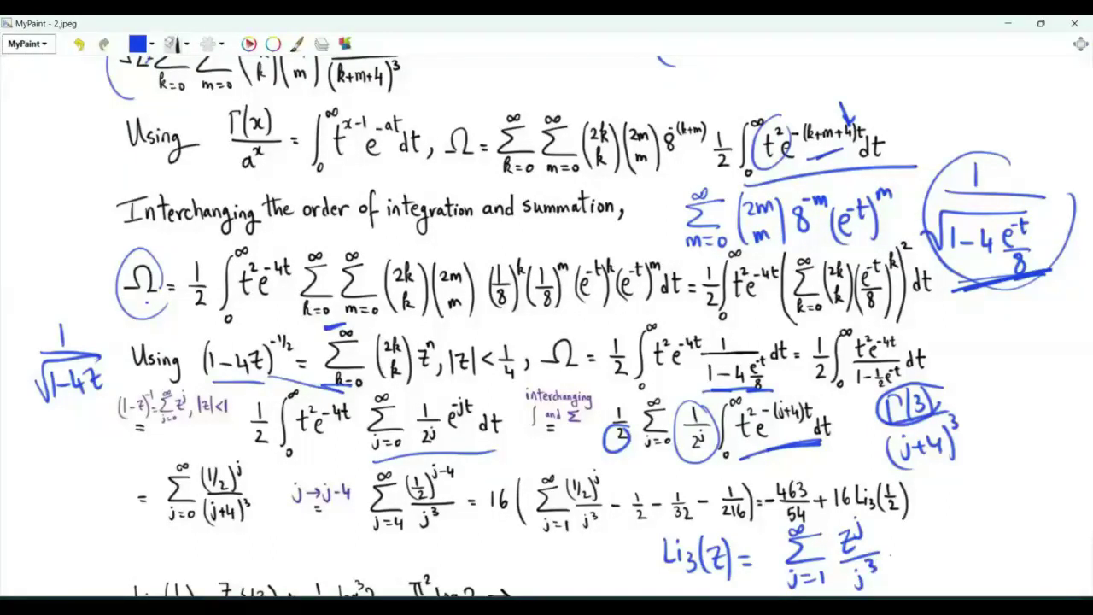
Underline the sum starting at j=4 and write 16(Li₃(1/2) ) beneath it, leaving space before the closing bracket.
left_click_drag(376, 537, 446, 529)
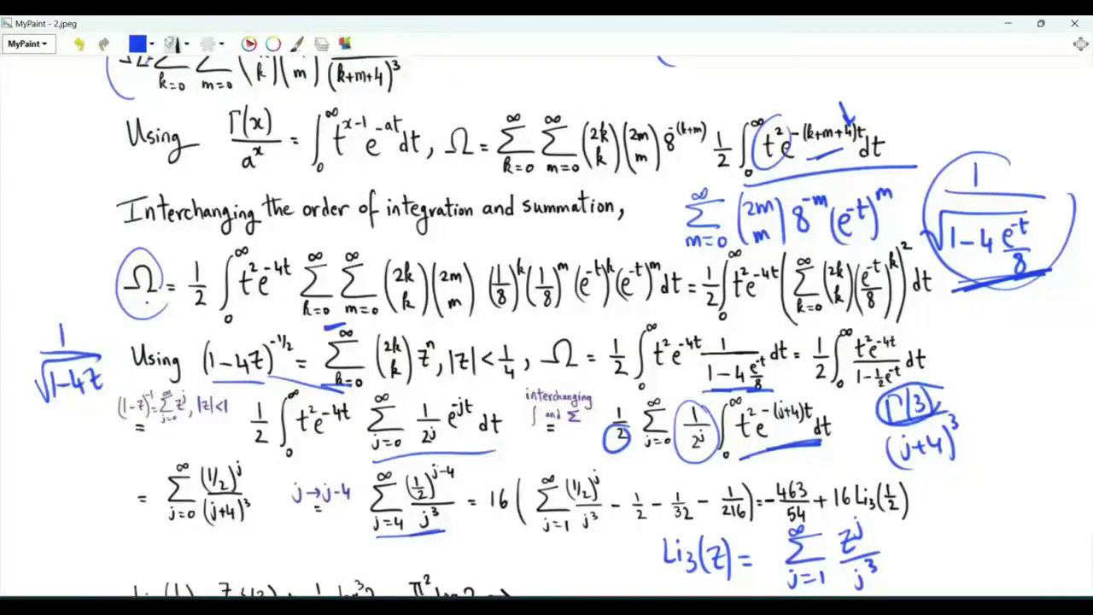
left_click_drag(391, 545, 391, 566)
mouse_move(405, 545)
left_mouse_down()
mouse_move(399, 564)
mouse_move(419, 565)
left_mouse_up()
left_click_drag(584, 541, 588, 573)
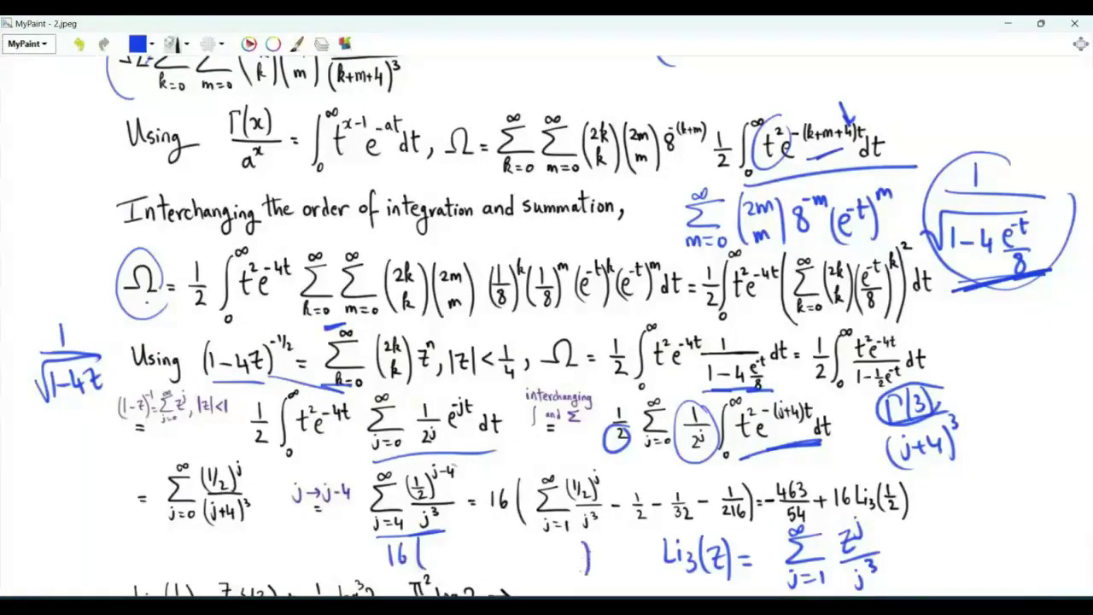
mouse_move(429, 538)
left_mouse_down()
mouse_move(456, 568)
mouse_move(489, 555)
mouse_move(487, 569)
left_mouse_up()
left_click_drag(378, 537, 396, 535)
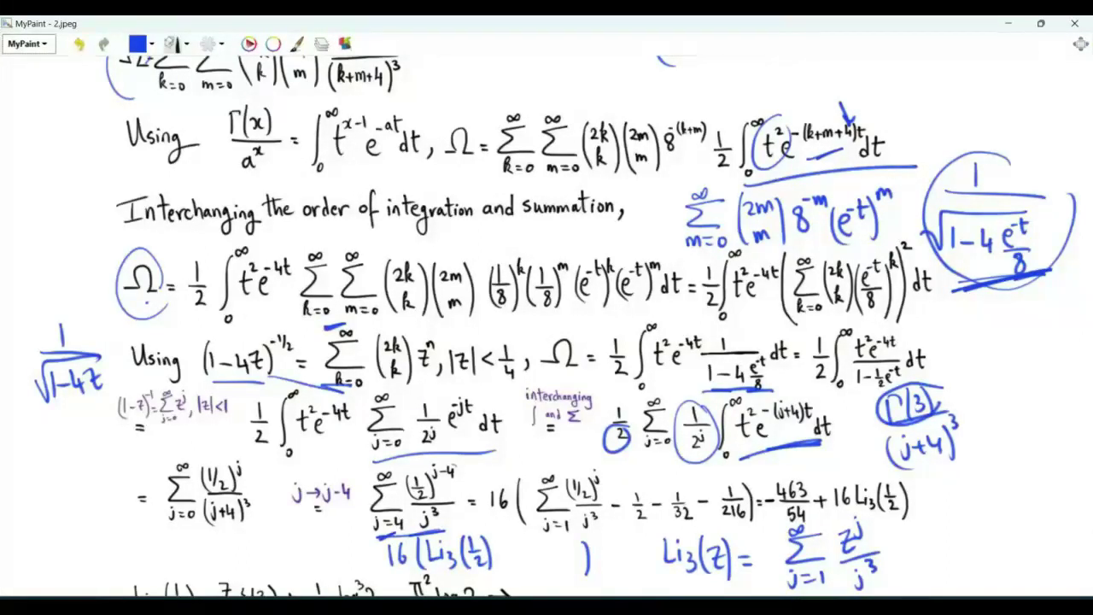
Underline the j=1 sum, its subtracted fractions and the −463/54 + 16 Li₃(1/2) result, plus the final red closed form.
left_click_drag(553, 537, 599, 532)
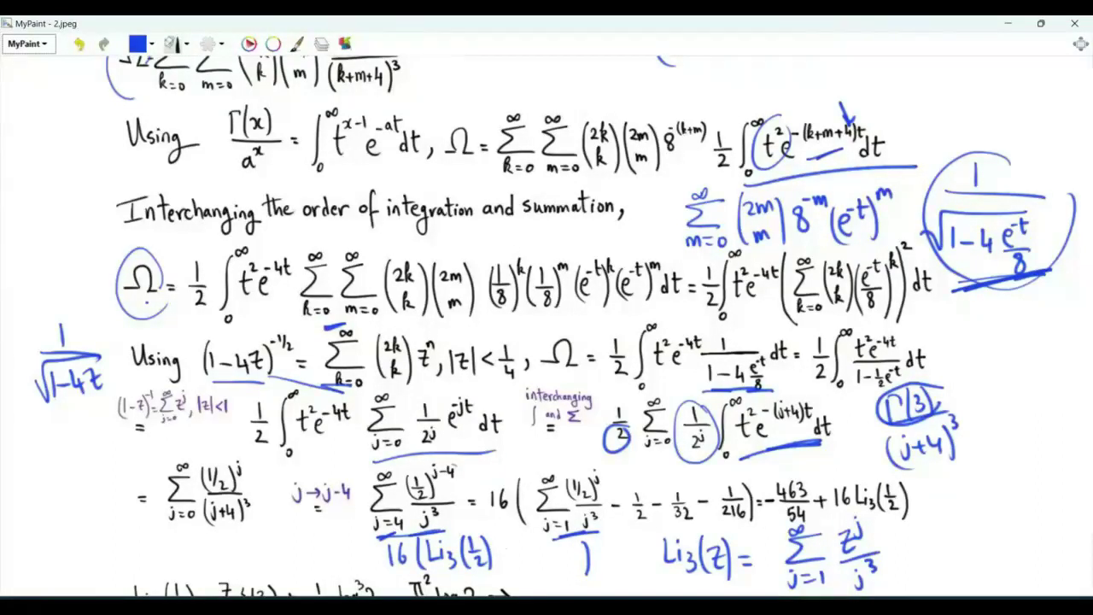
left_click_drag(624, 533, 910, 517)
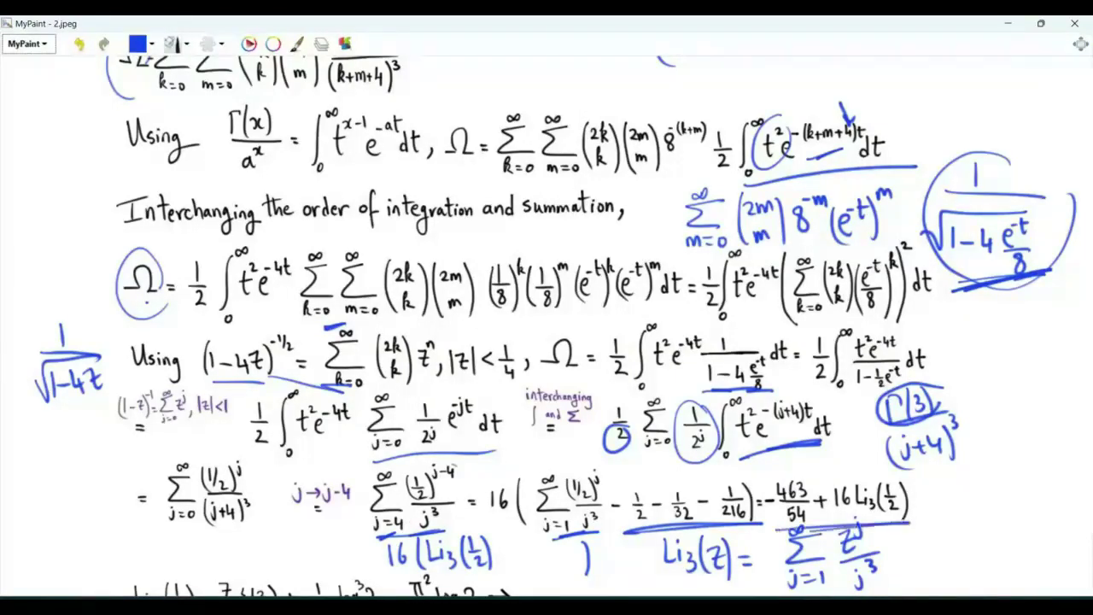
scroll(547, 325, "down", 2)
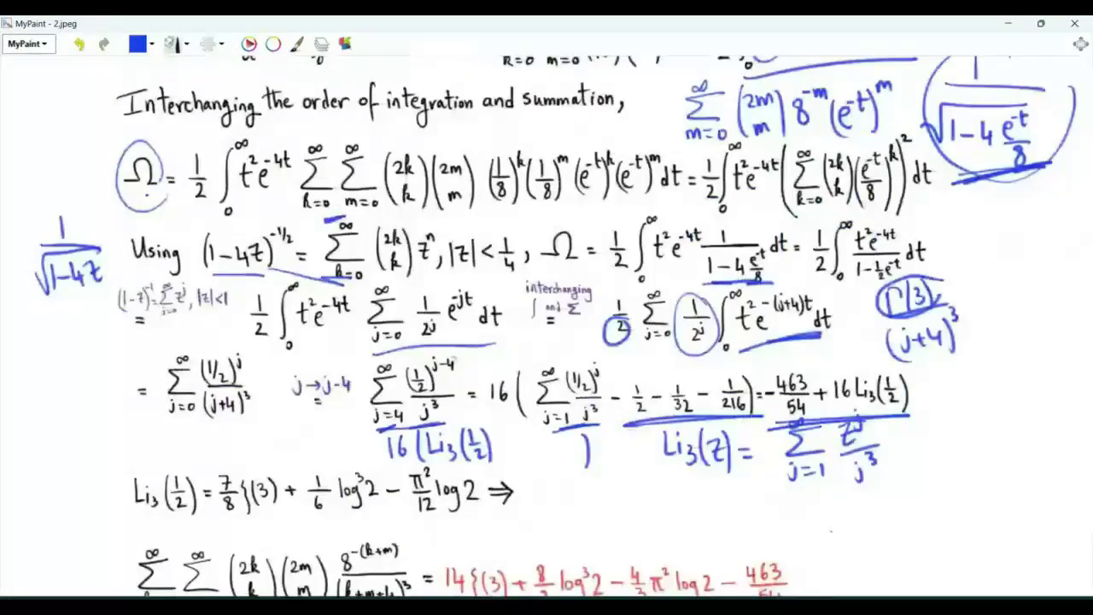
scroll(546, 325, "down", 2)
left_click_drag(454, 510, 777, 520)
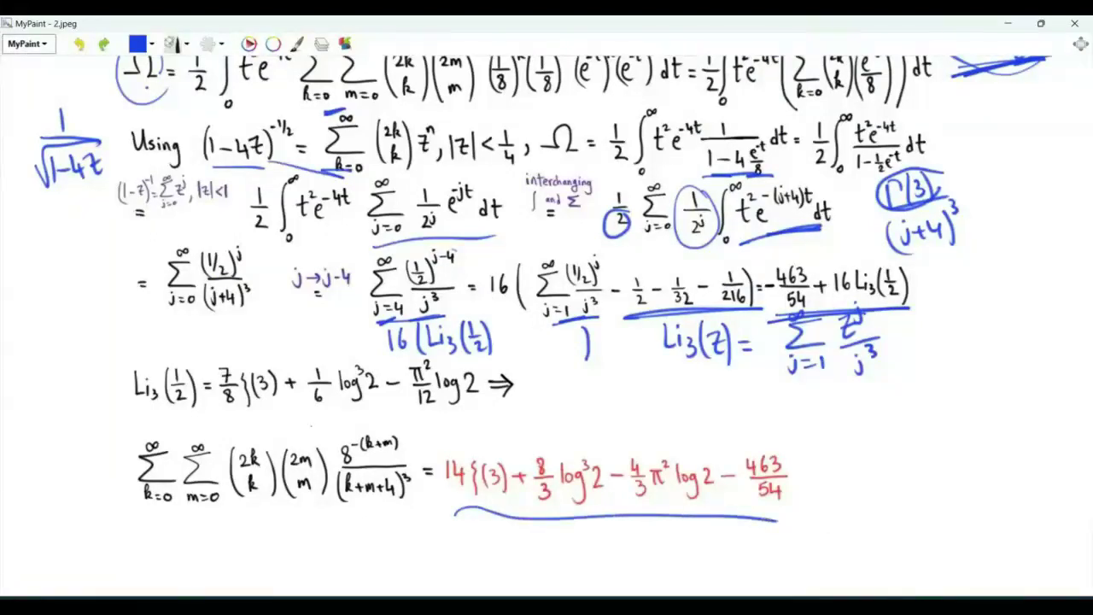